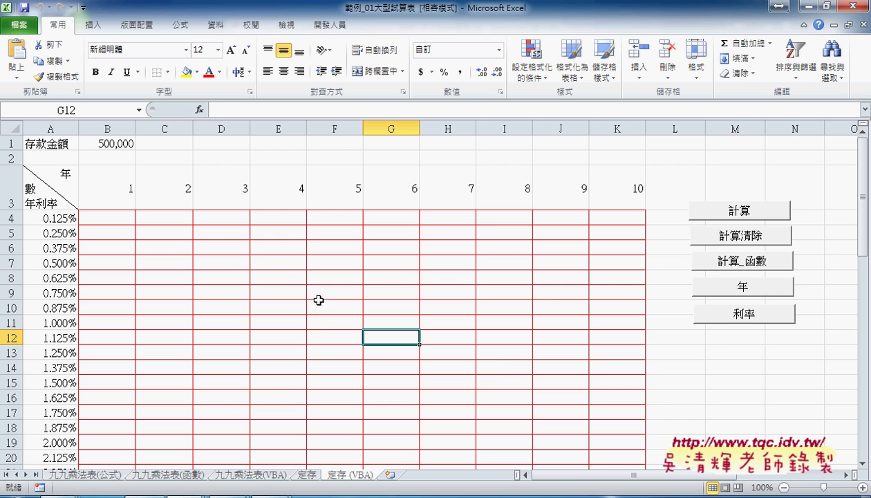
Select the rates in column A, then run the 利率 macro and enter 2 as the rate
mouse_move(52, 217)
mouse_down()
mouse_move(44, 474)
mouse_move(52, 482)
mouse_move(50, 427)
mouse_up()
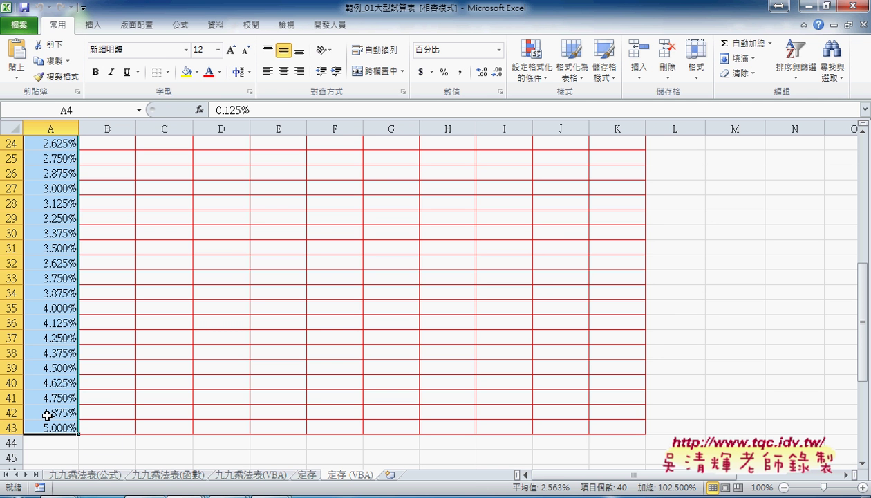
scroll(408, 305, up, 1)
scroll(424, 306, up, 7)
click(727, 314)
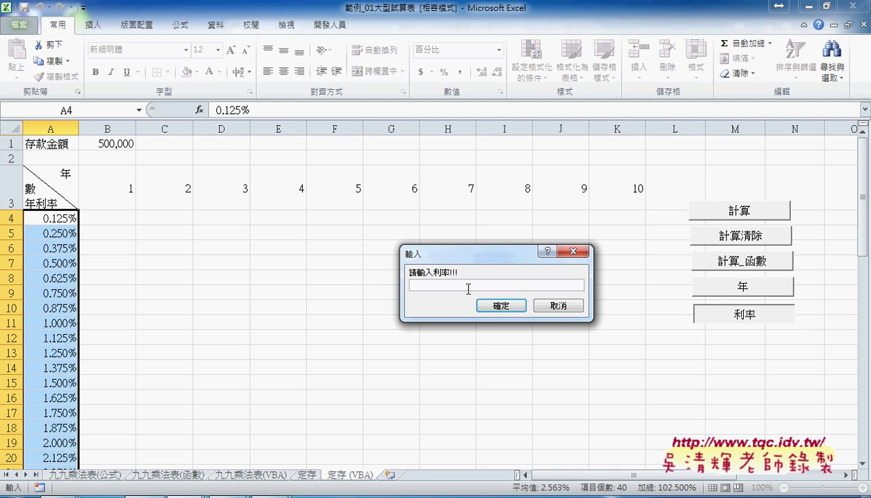
text(2)
Confirm the rate of 2 and select the rates from A4 down column A
click(499, 305)
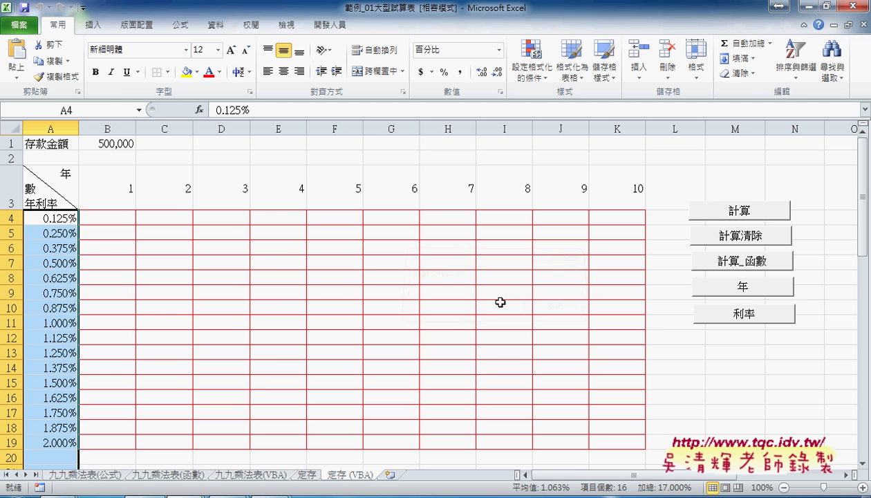
click(55, 216)
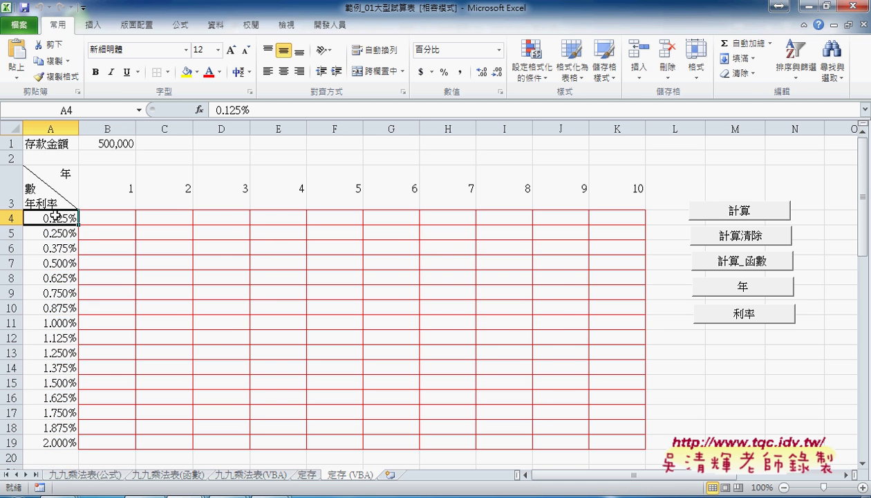
drag(55, 216, 60, 442)
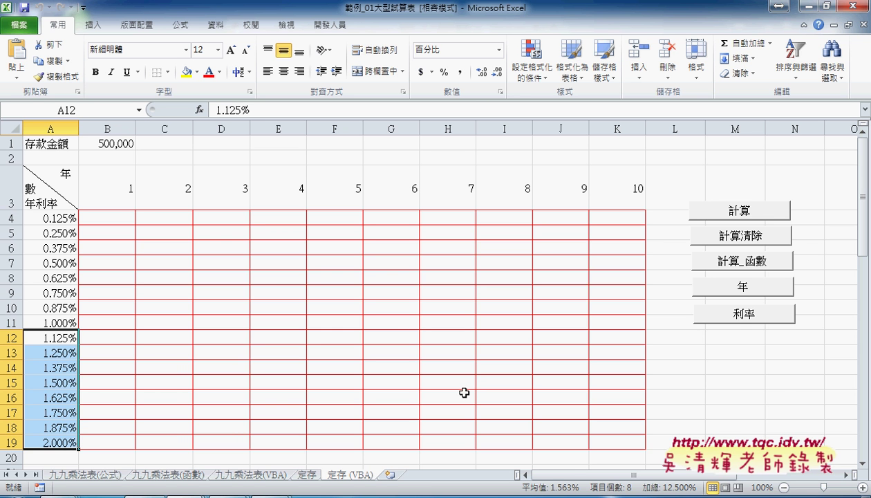
Open the macro assigned to the 利率 button for editing
right_click(719, 316)
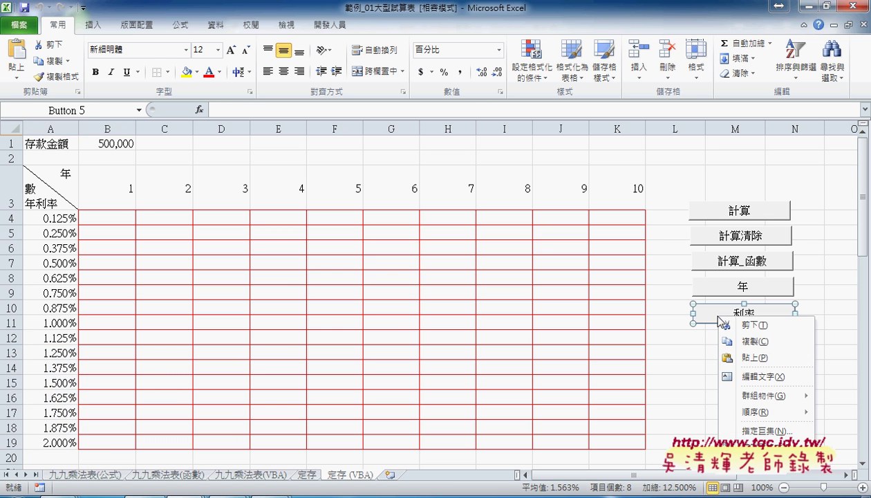
click(744, 430)
click(828, 311)
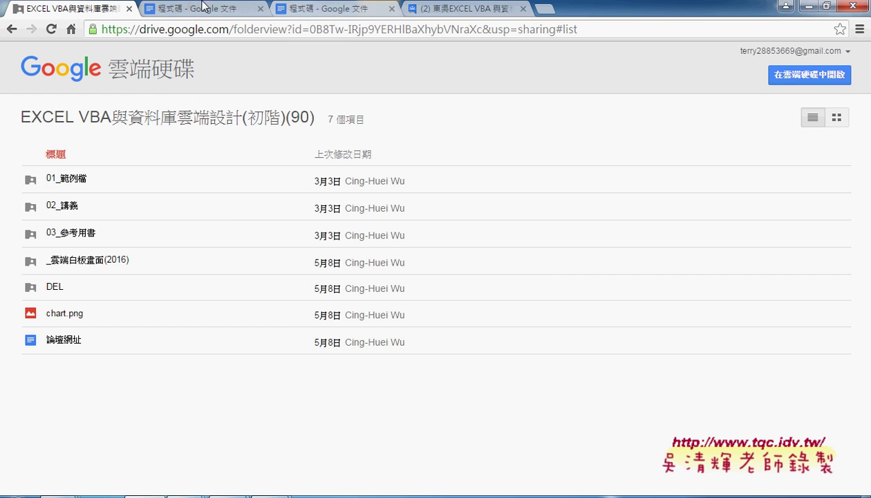
In the 程式碼 document, close the duplicate tab and select the first Public Sub 利率() listing
click(204, 7)
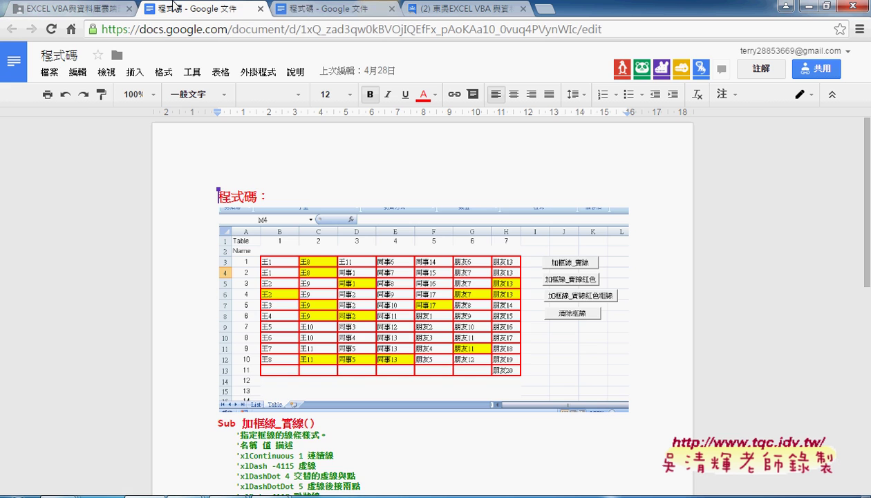
click(260, 9)
click(163, 195)
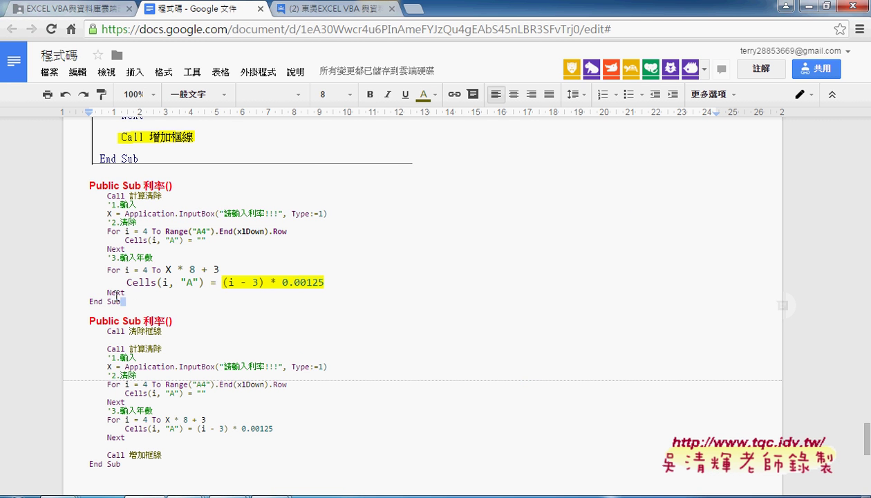
drag(118, 297, 79, 186)
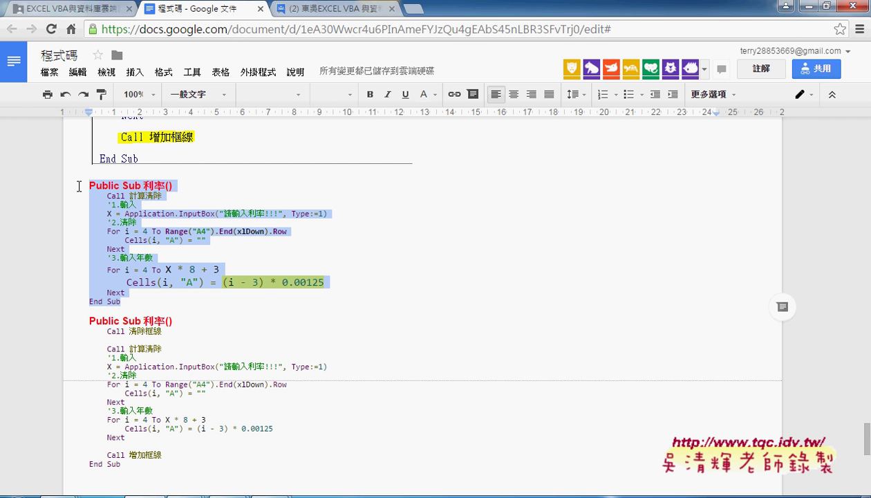
Replace the 利率 macro body in the VBA editor with the copied listing
click(786, 5)
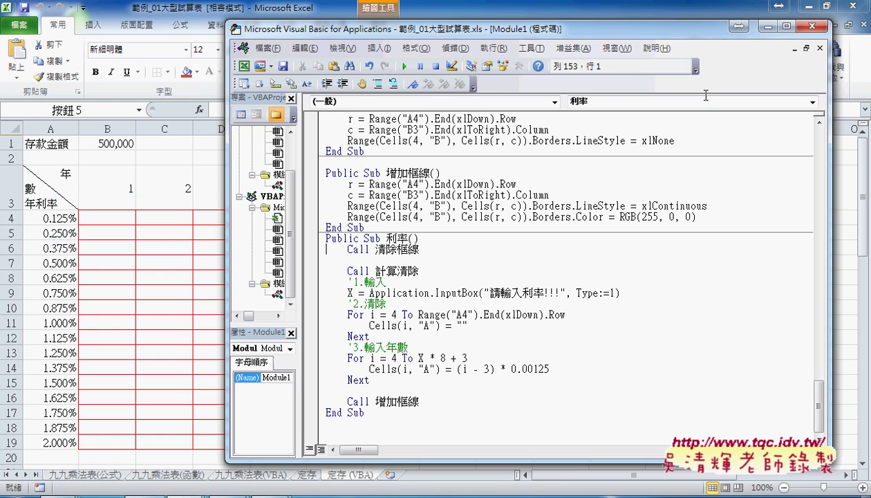
drag(405, 413, 368, 370)
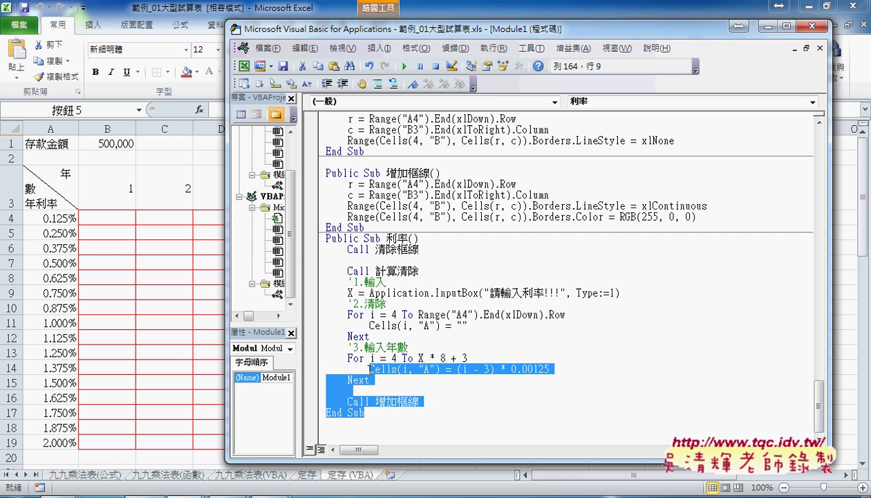
click(429, 400)
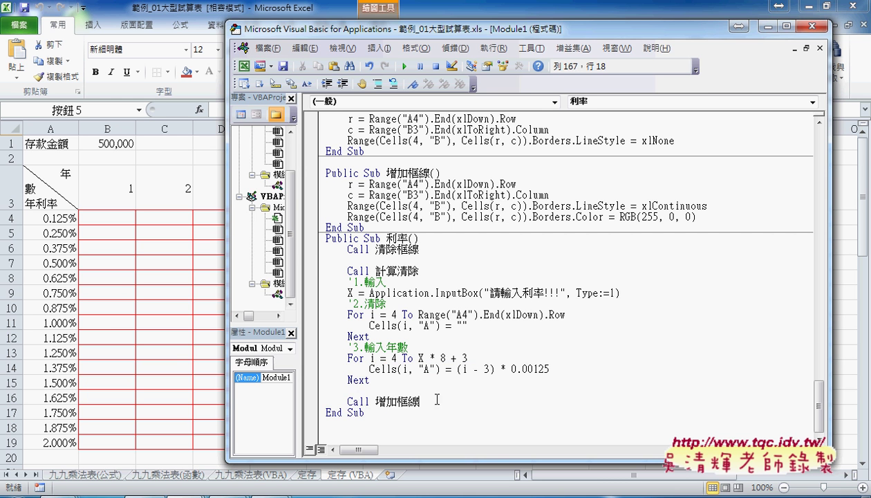
drag(437, 399, 316, 253)
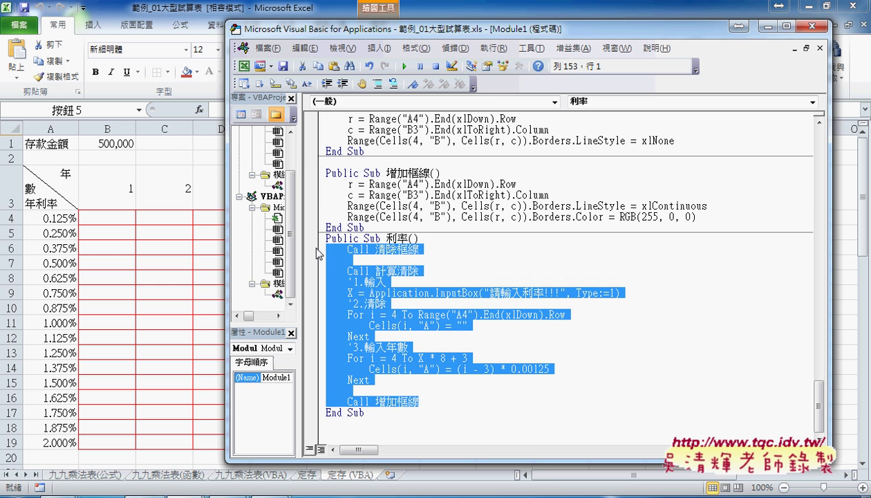
text(Public Sub 利率()     Call 計算清除     '1.輸入     X = Application.InputBox("請輸入利率!!!", Type:=1)     '2.清除     For i = 4 To Range("A4").End(xlDown).Row         Cells(i, "A") = ""     Next     '3.輸入年數     For i = 4 To X * 8 + 3         Cells(i, "A") = (i - 3) * 0.00125     Next End Sub)
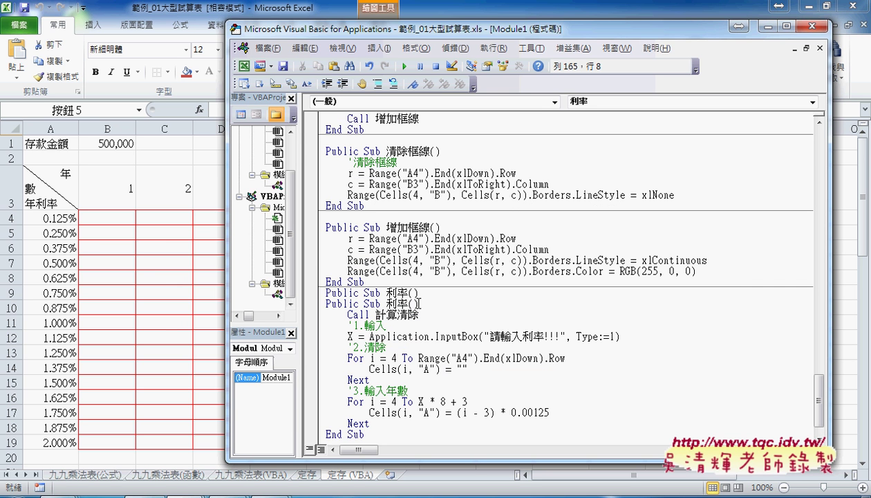
Delete the duplicated Public Sub 利率() header and the extra End Sub line
drag(420, 304, 325, 304)
key(Delete)
key(Delete)
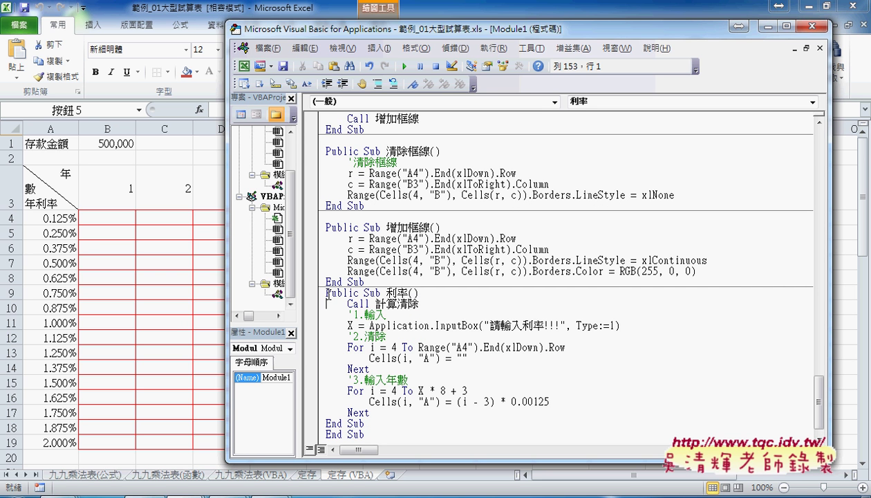
click(304, 423)
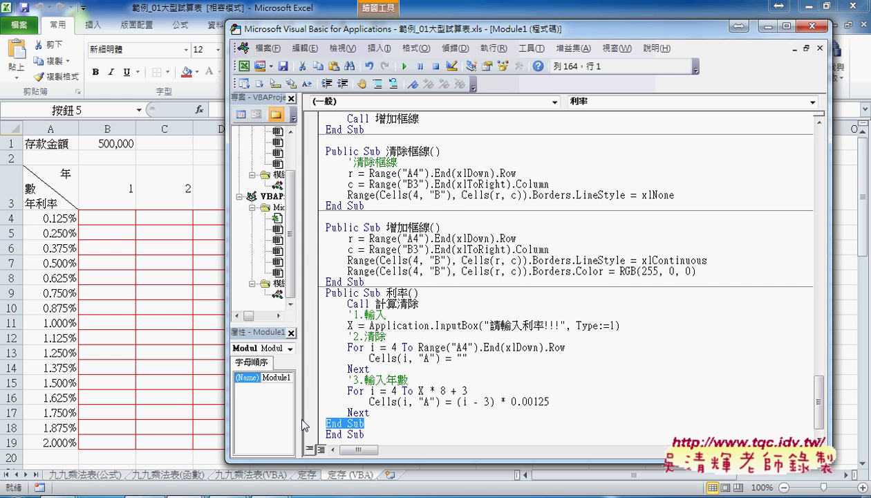
key(Delete)
Select the InputBox prompt text in the 利率 macro
key(Up)
key(Up)
key(Up)
key(Up)
key(Up)
key(End)
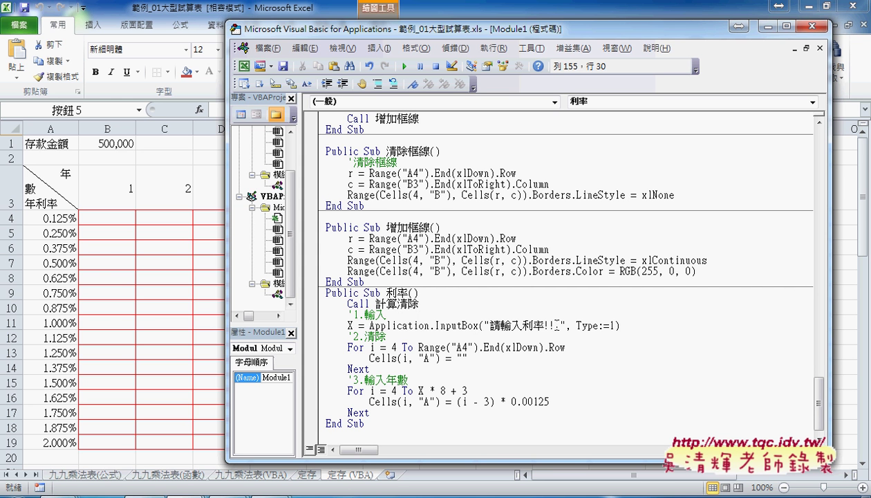
key(Right)
key(shift+Left)
key(shift+Left)
key(shift+Left)
key(shift+Left)
key(shift+Left)
key(shift+Left)
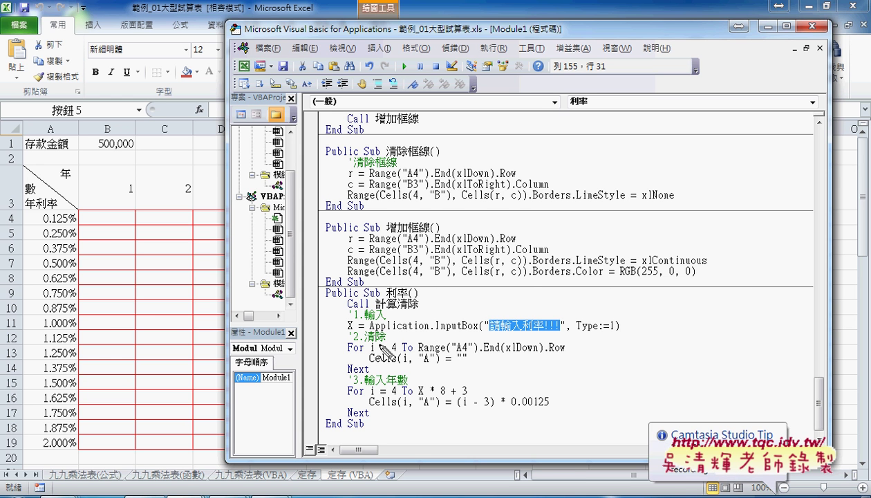
drag(392, 342, 366, 340)
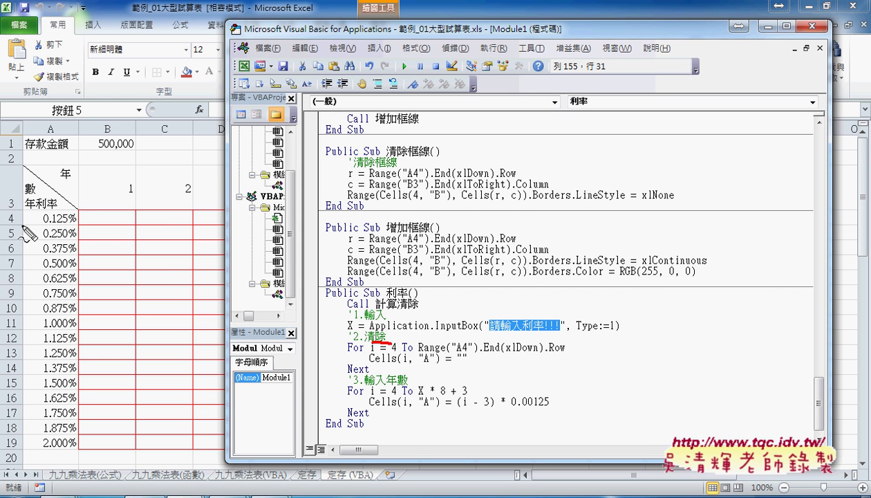
mouse_move(18, 211)
mouse_down()
mouse_move(59, 214)
mouse_move(78, 288)
mouse_up()
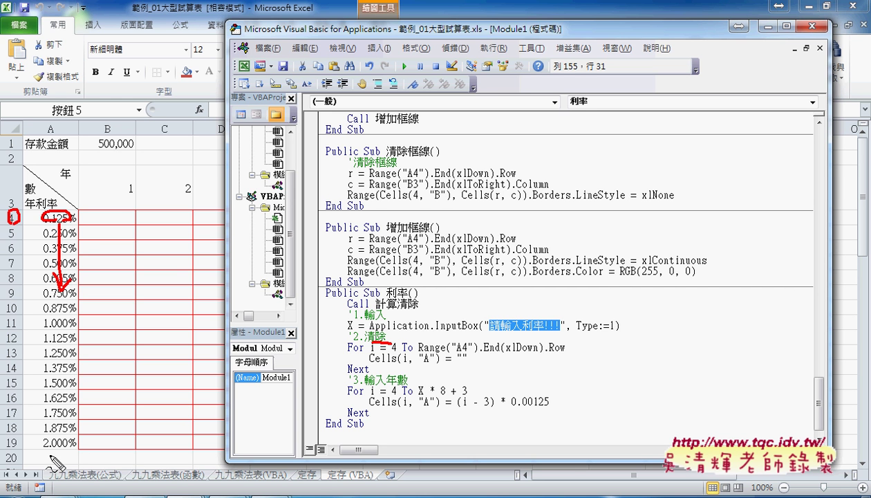
drag(44, 444, 76, 441)
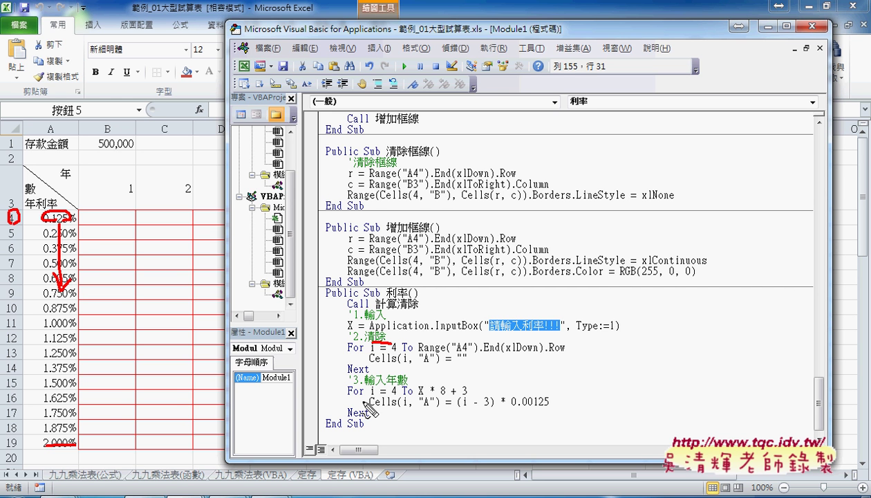
drag(430, 353, 497, 352)
drag(442, 367, 470, 366)
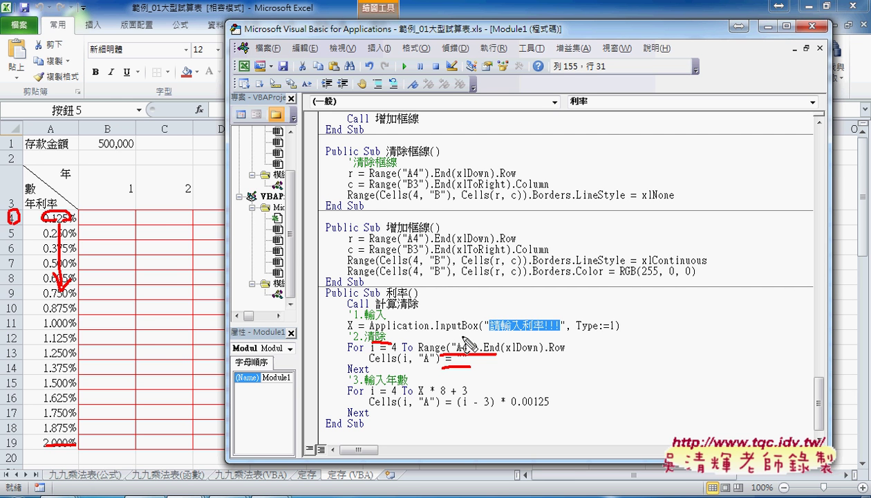
drag(344, 321, 362, 328)
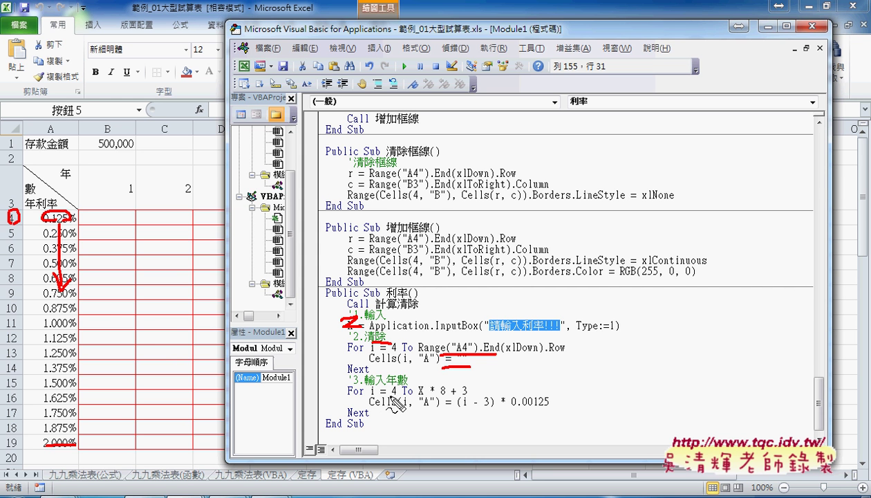
drag(391, 397, 401, 399)
key(Escape)
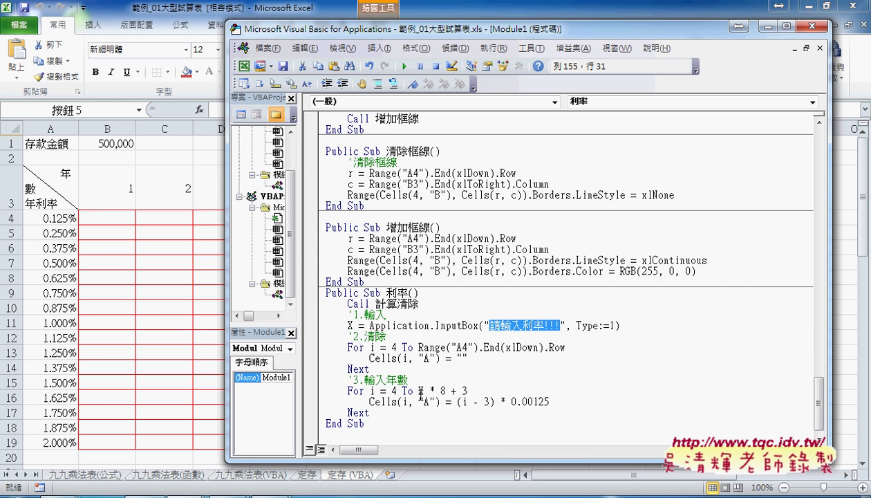
drag(412, 392, 446, 398)
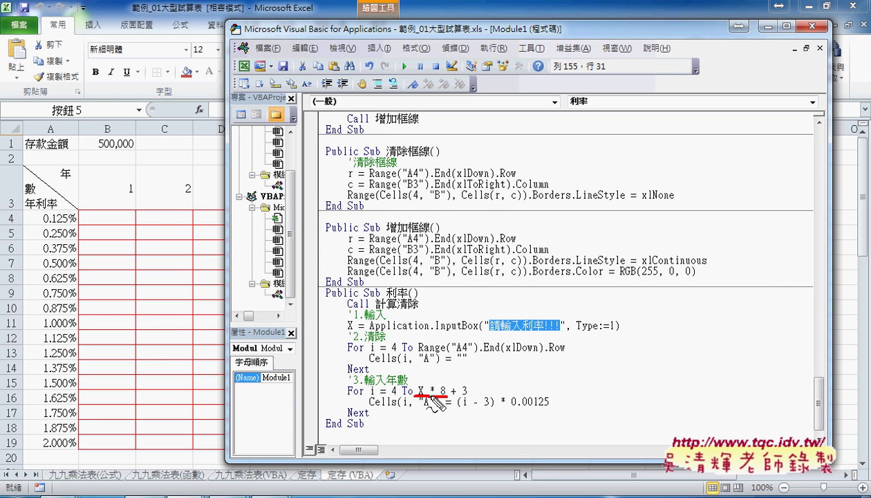
drag(452, 396, 467, 392)
drag(59, 206, 86, 208)
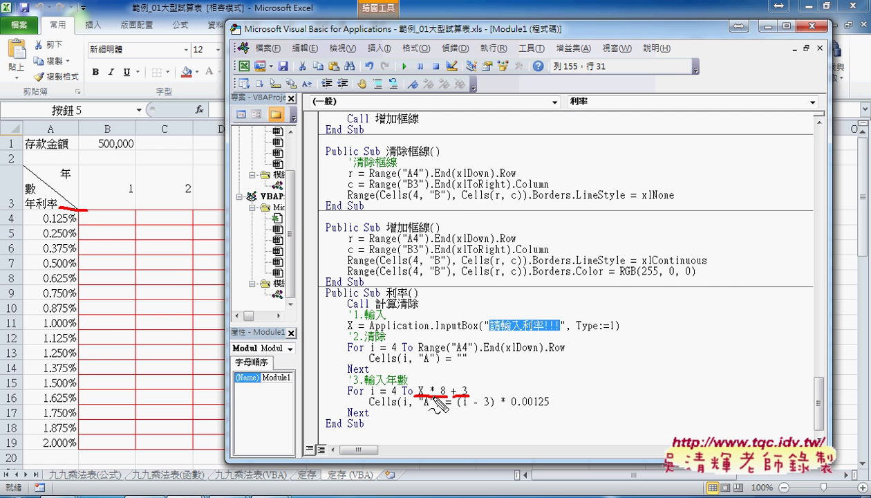
drag(417, 395, 473, 396)
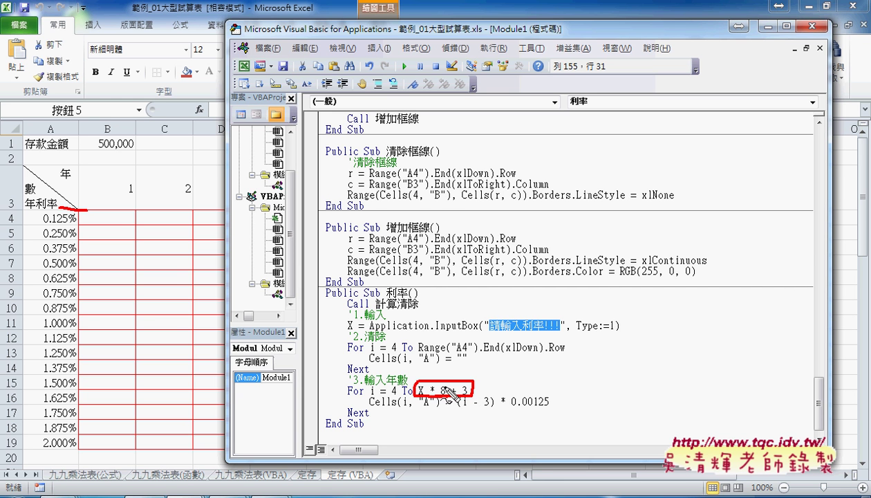
drag(449, 393, 422, 392)
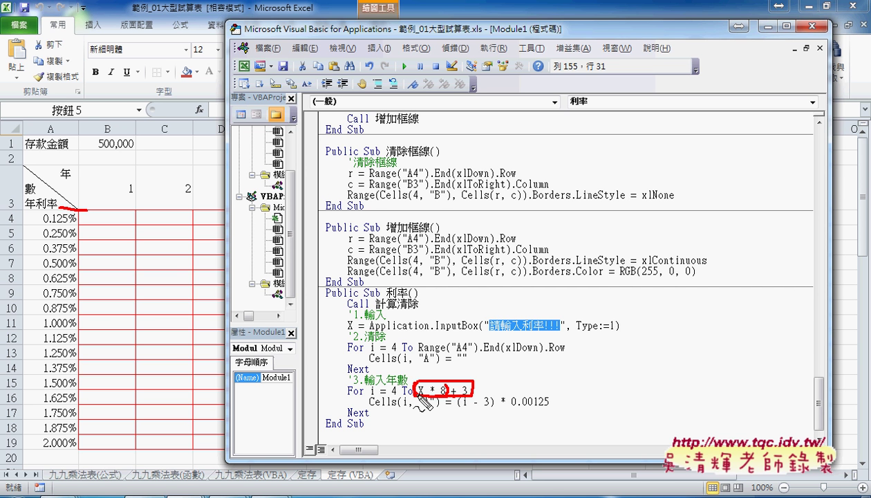
key(Escape)
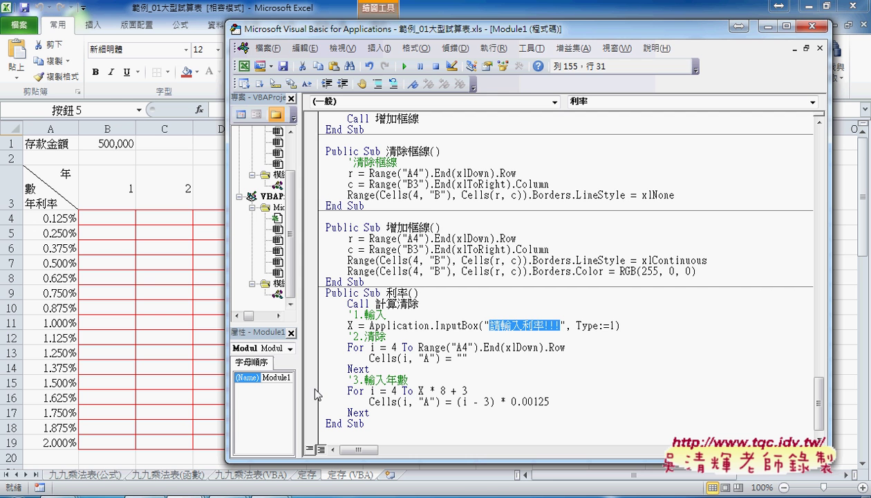
Set a breakpoint on the For loop line and run 利率 with an input of 3
click(315, 391)
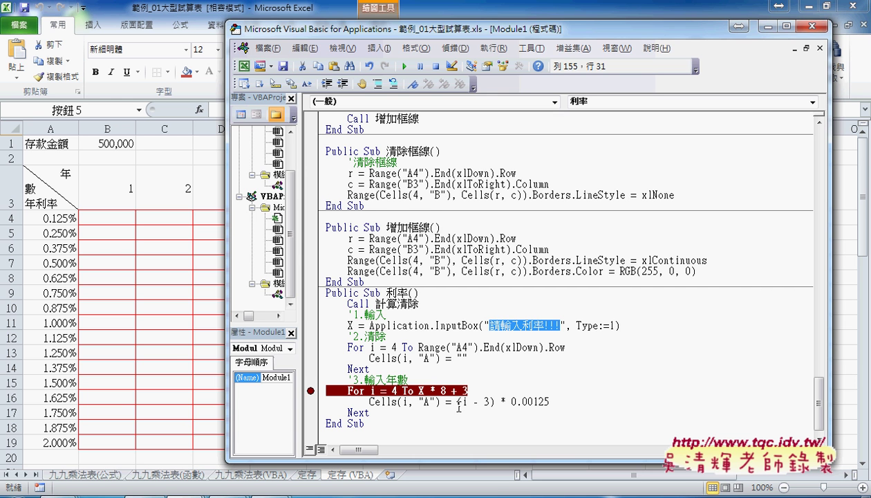
click(404, 67)
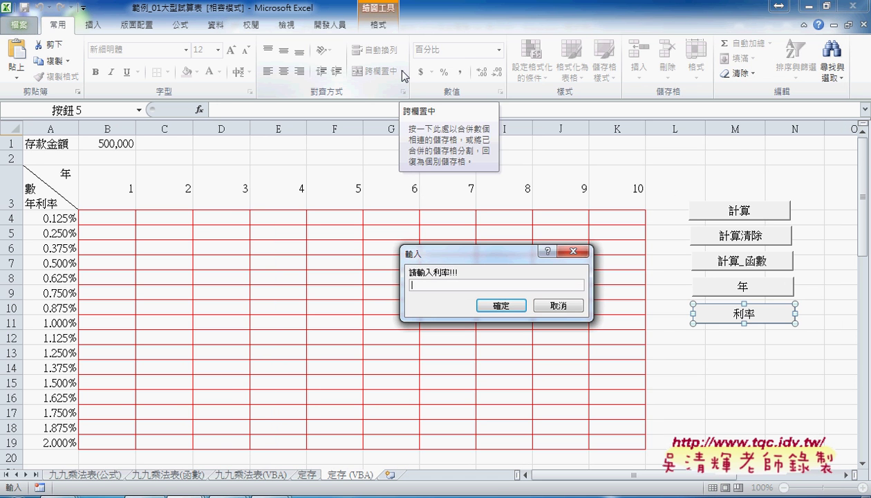
text(3)
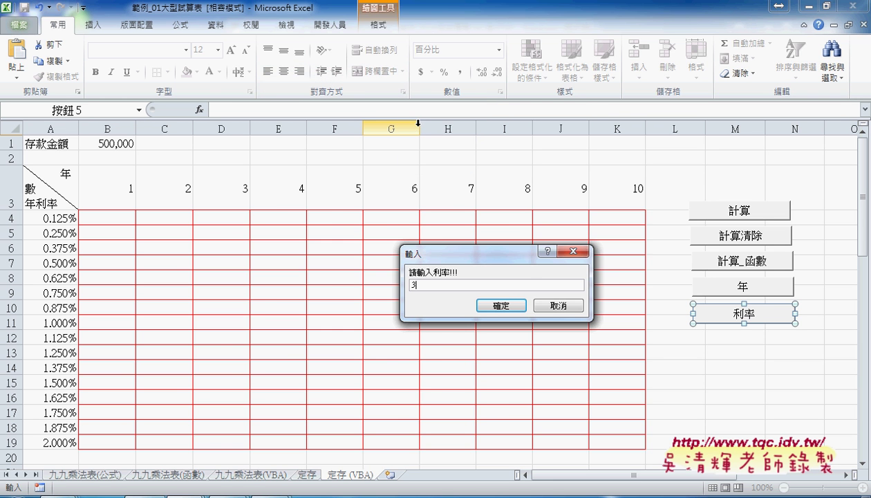
click(522, 304)
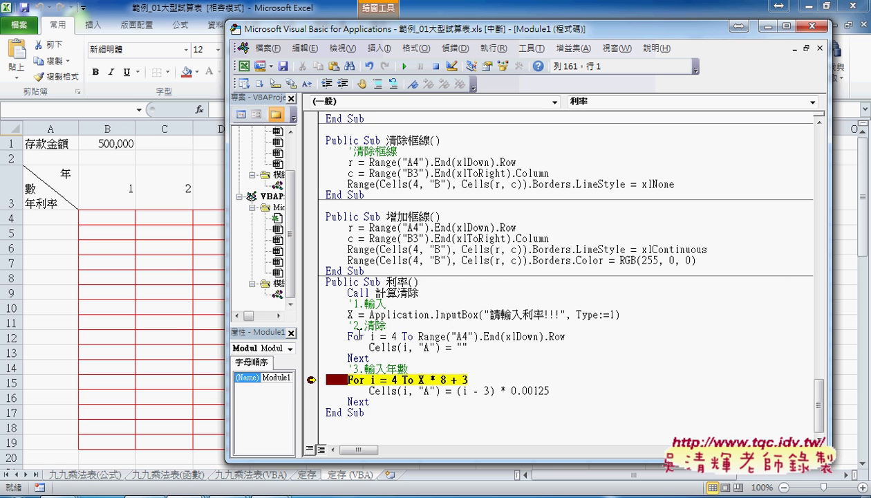
mouse_move(349, 314)
mouse_move(421, 381)
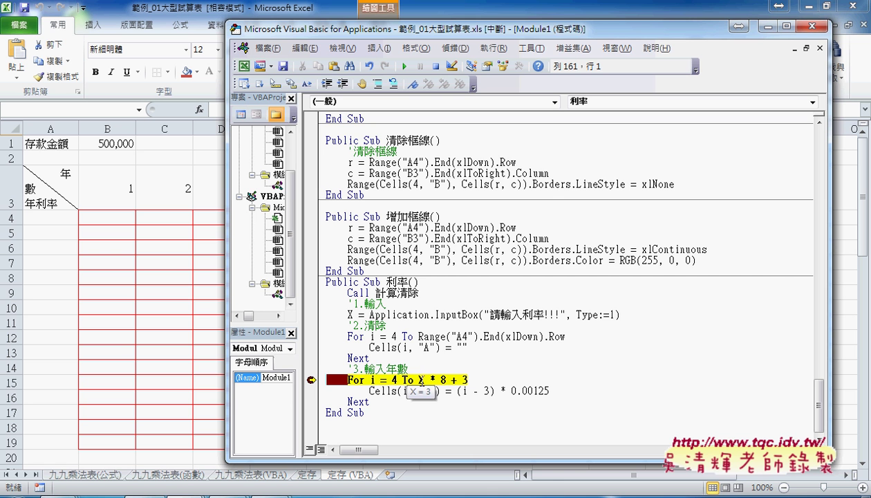
drag(417, 379, 445, 380)
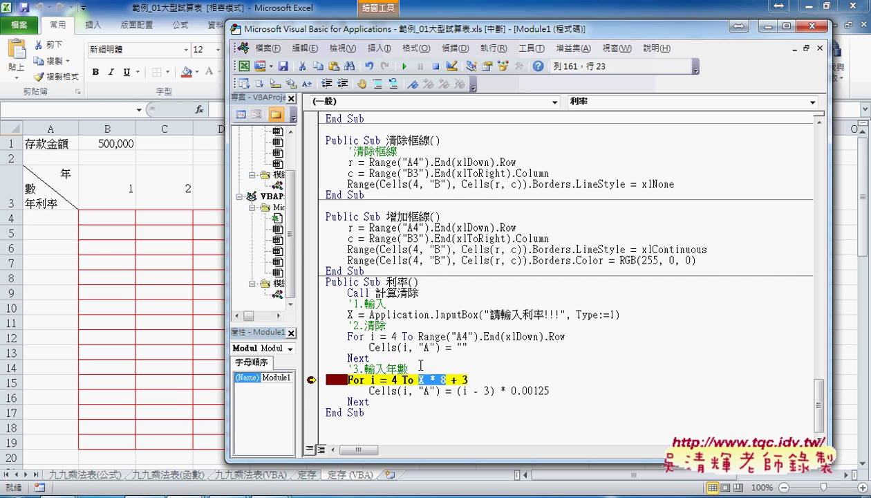
drag(469, 380, 418, 380)
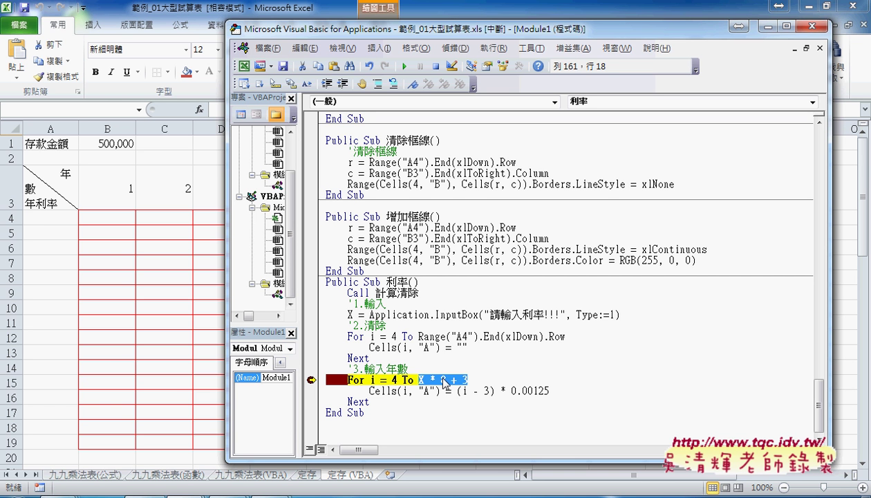
mouse_move(444, 382)
drag(468, 380, 419, 380)
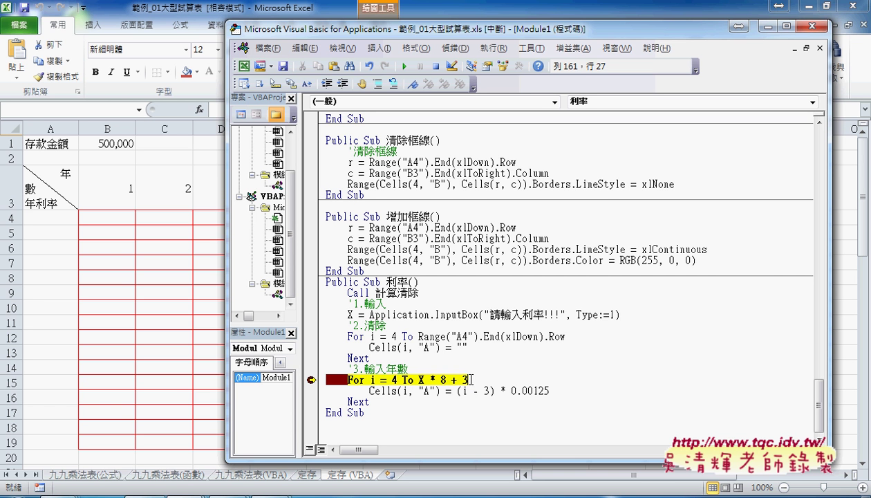
mouse_move(441, 385)
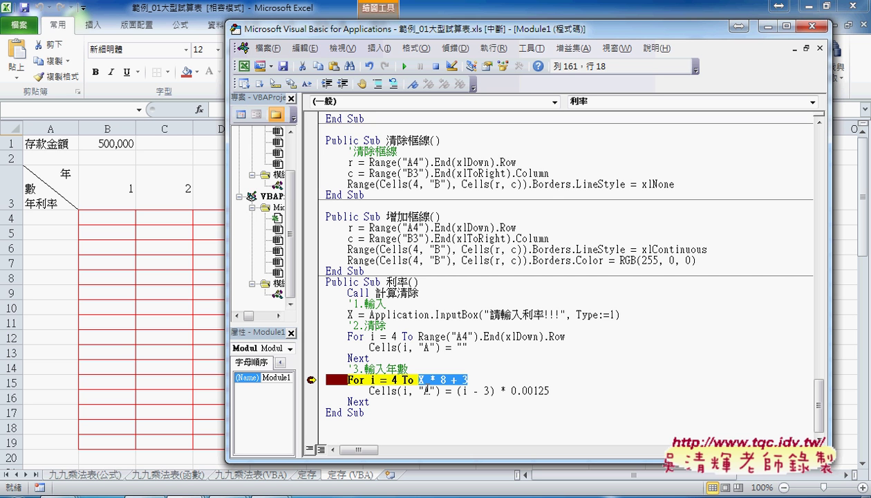
mouse_move(406, 391)
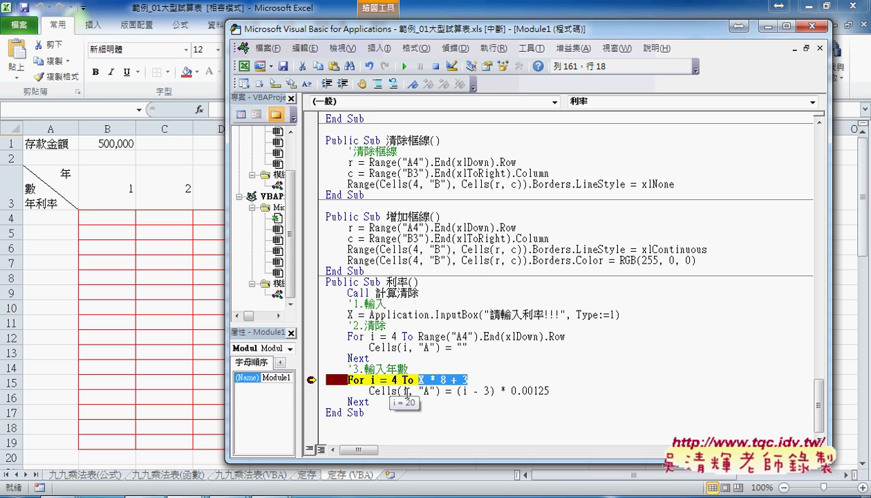
click(405, 390)
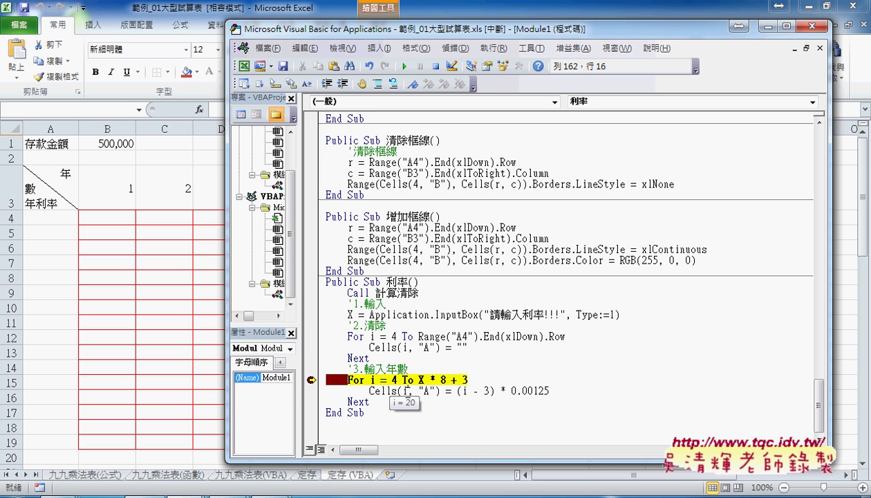
mouse_move(373, 336)
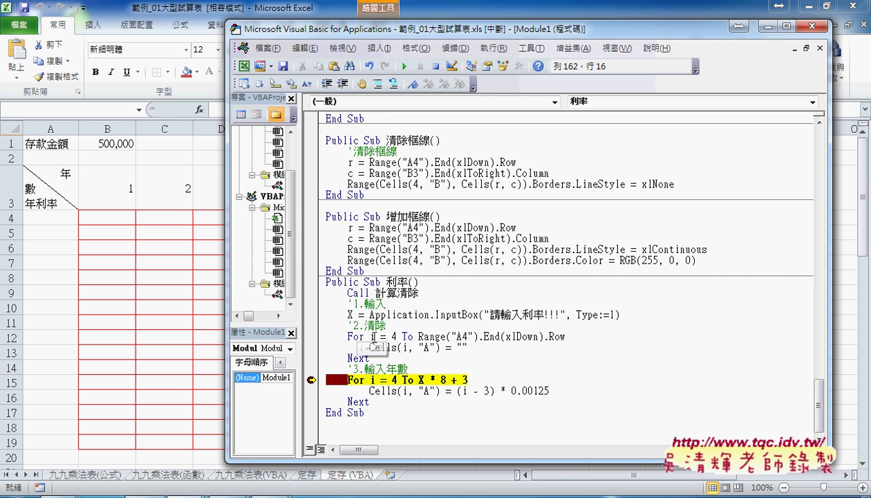
Step to the Cells line with F8 and check the value of the counter i
mouse_move(373, 379)
key(F8)
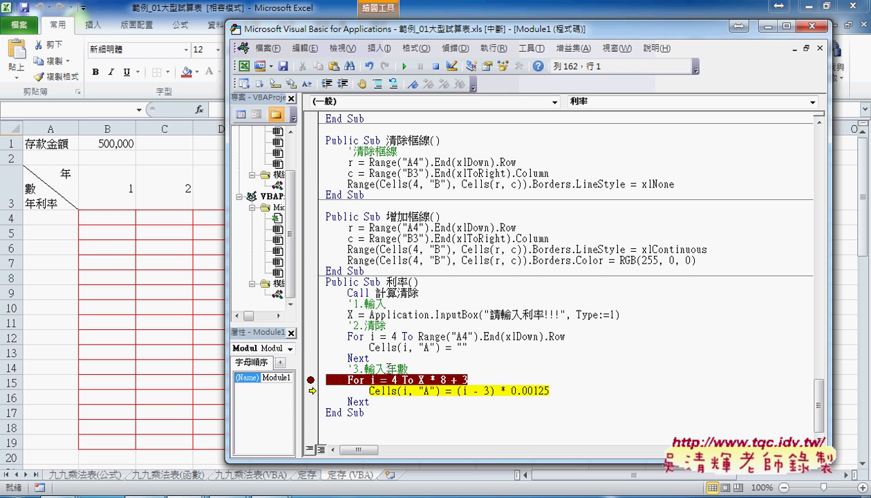
mouse_move(372, 336)
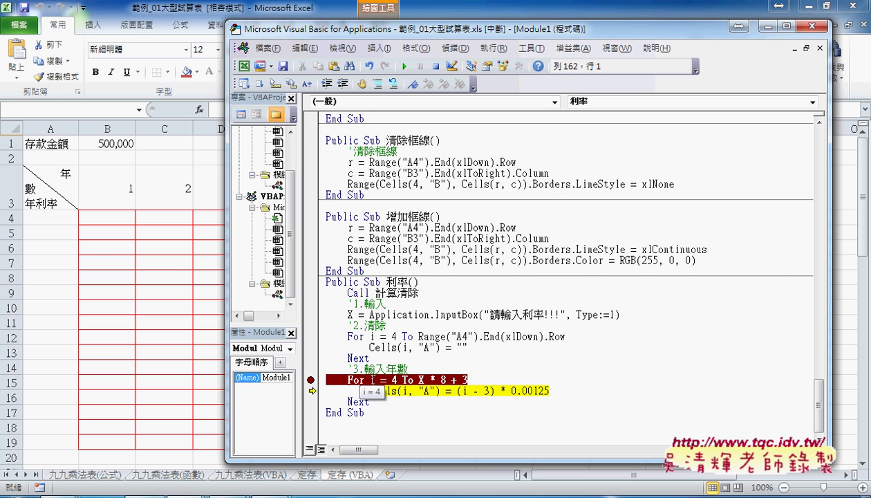
click(381, 379)
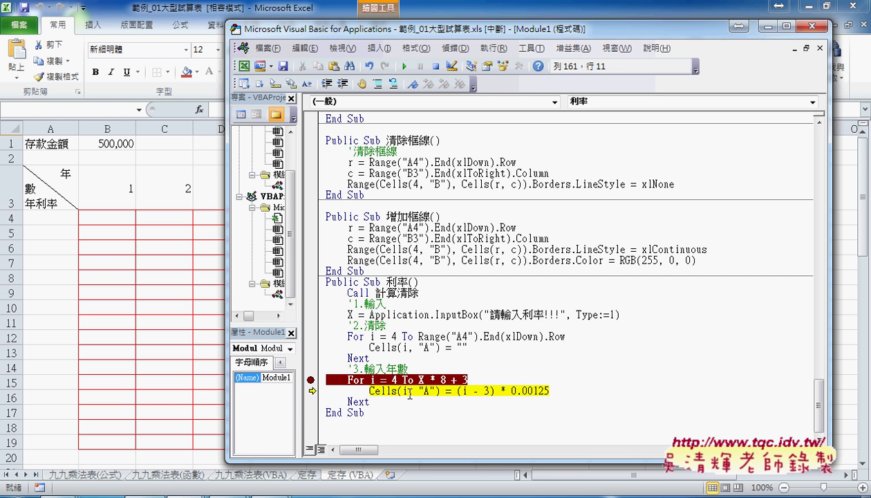
mouse_move(406, 392)
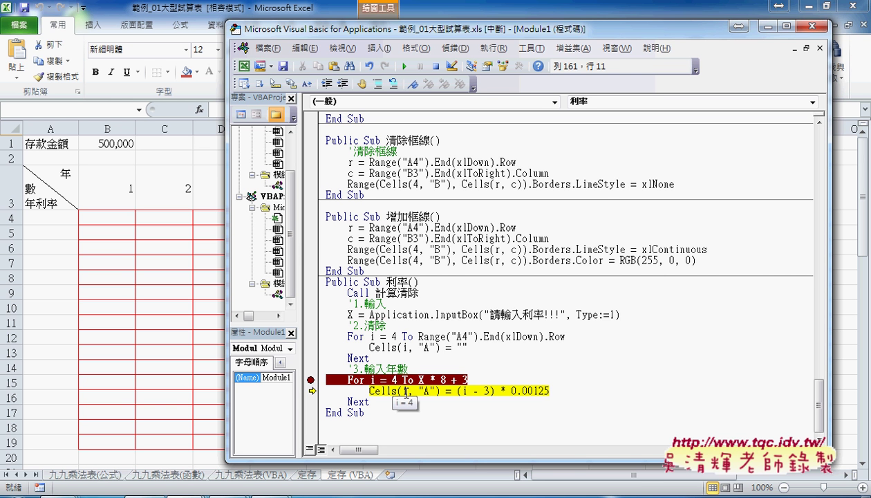
double_click(468, 392)
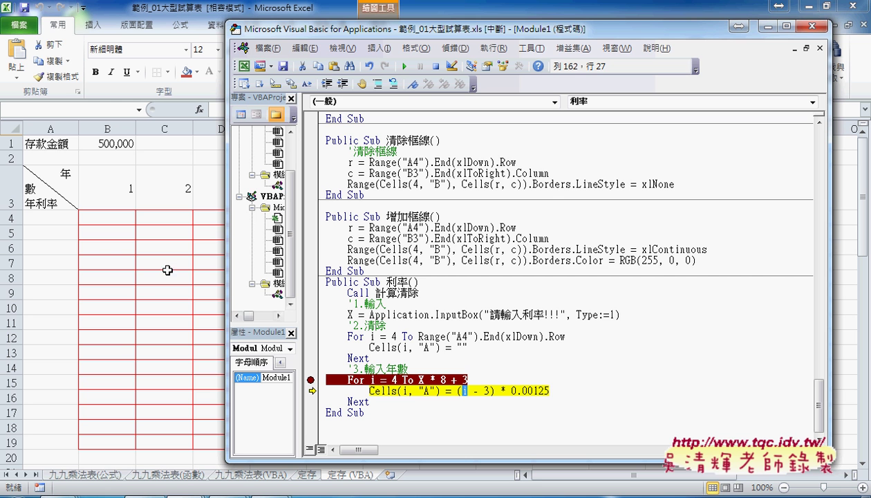
click(545, 391)
Check the 0.00125 step constant and the (i - 3) term, then clear the loop breakpoint
drag(546, 392, 511, 392)
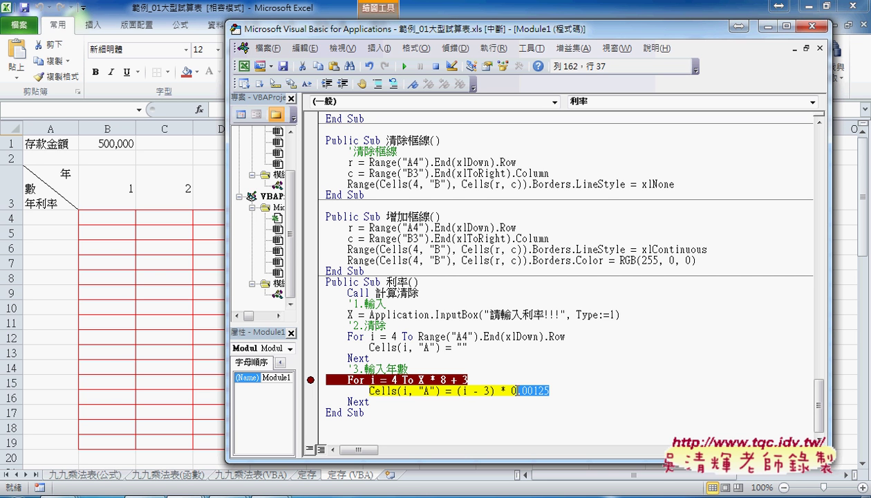
mouse_move(513, 394)
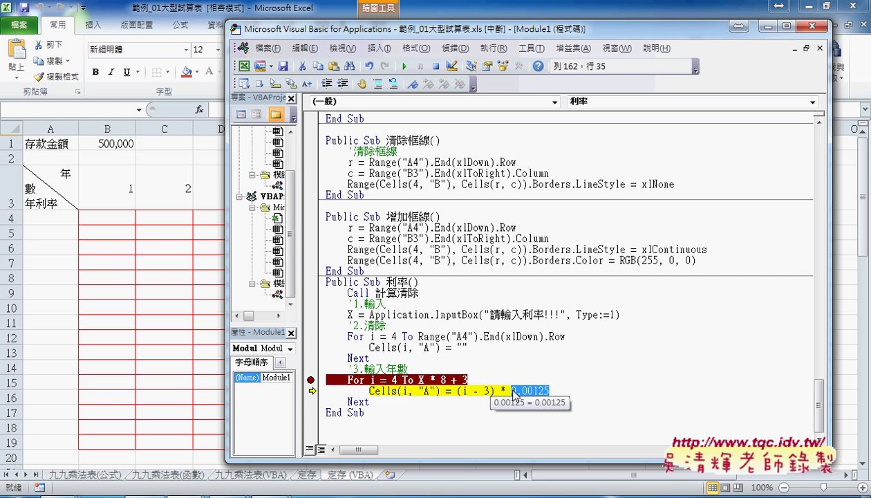
drag(491, 391, 465, 392)
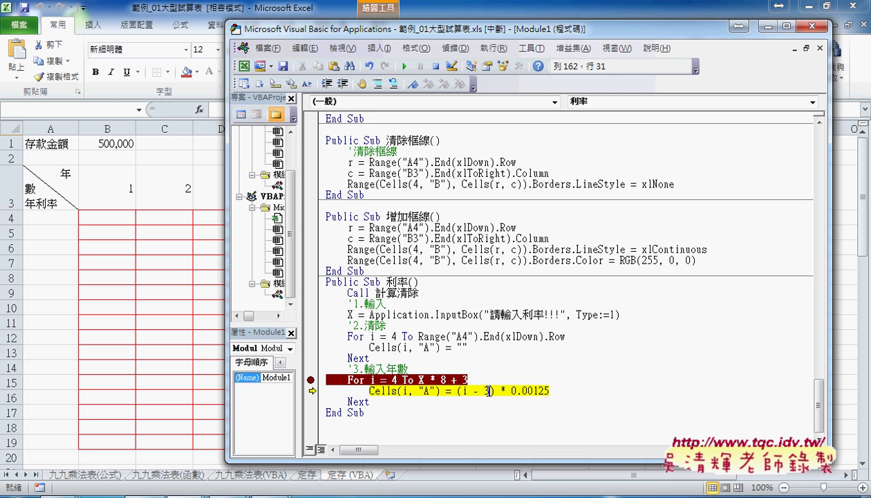
mouse_move(463, 398)
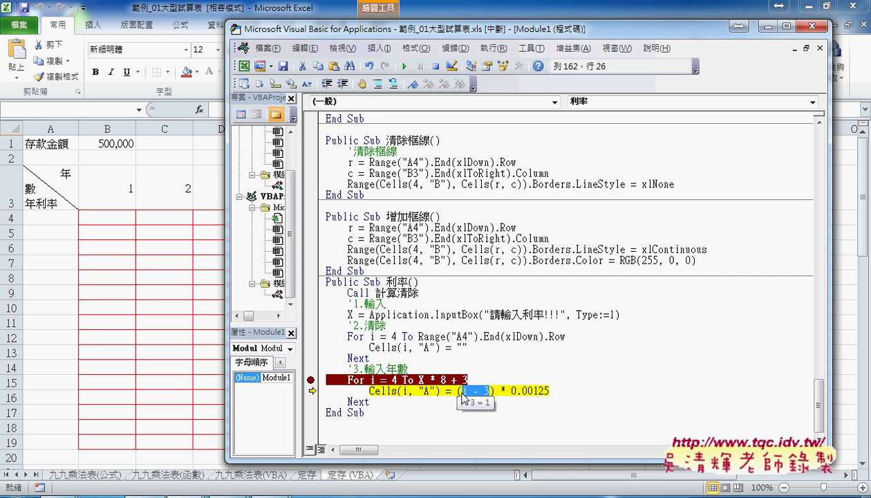
click(493, 391)
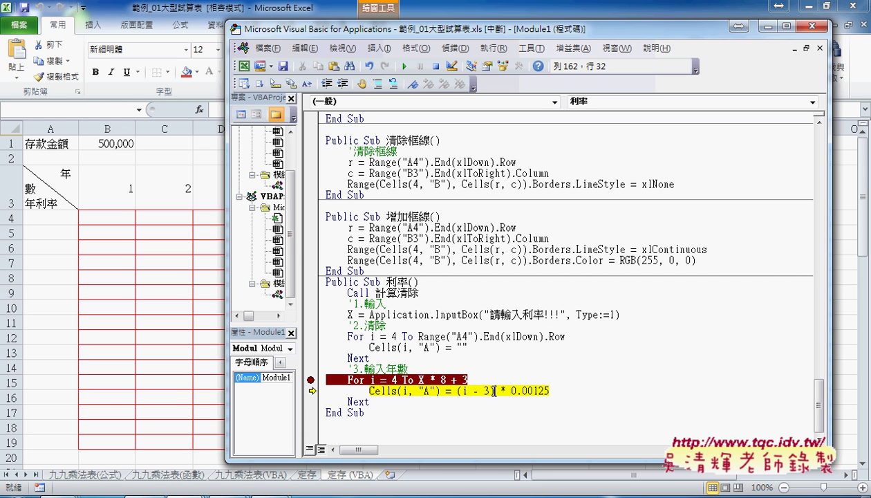
drag(494, 391, 457, 392)
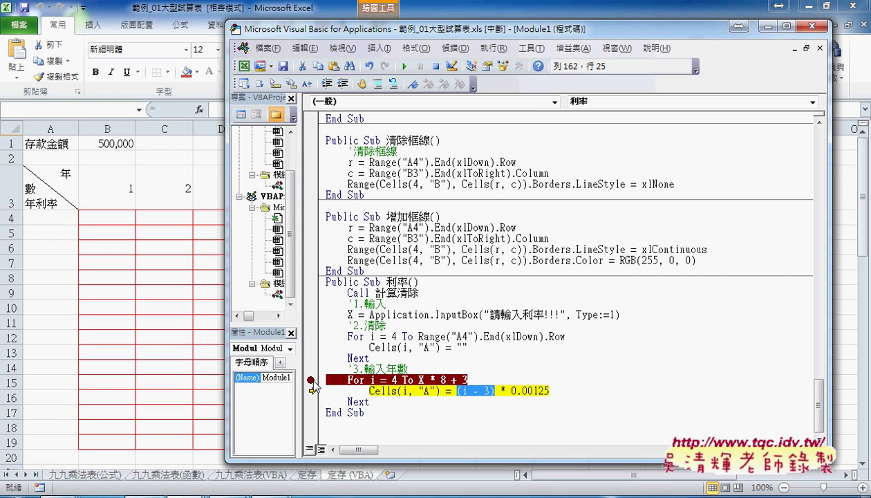
click(311, 380)
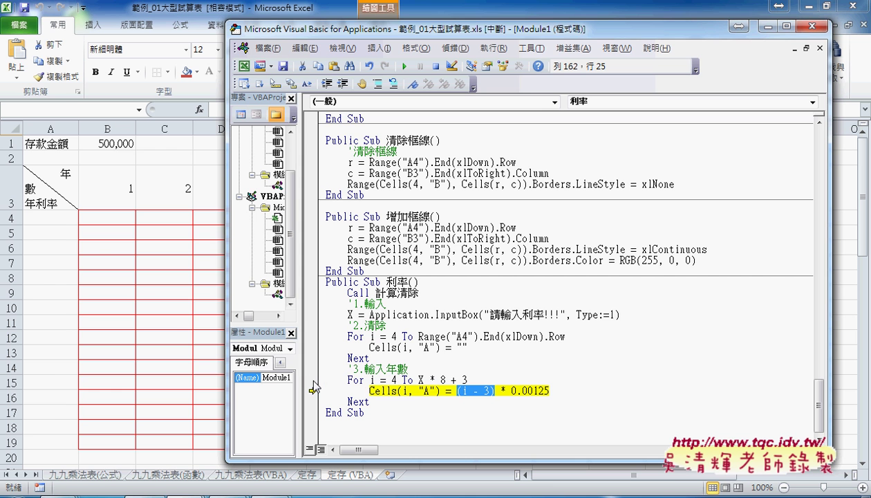
Resume the macro and view column A filled with rates through 3.000% in row 27
click(405, 66)
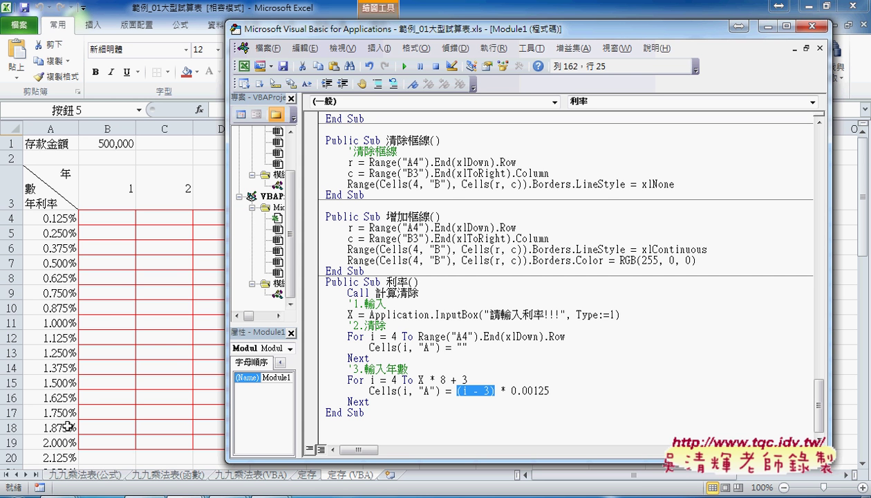
click(67, 427)
scroll(65, 423, down, 2)
scroll(64, 424, down, 2)
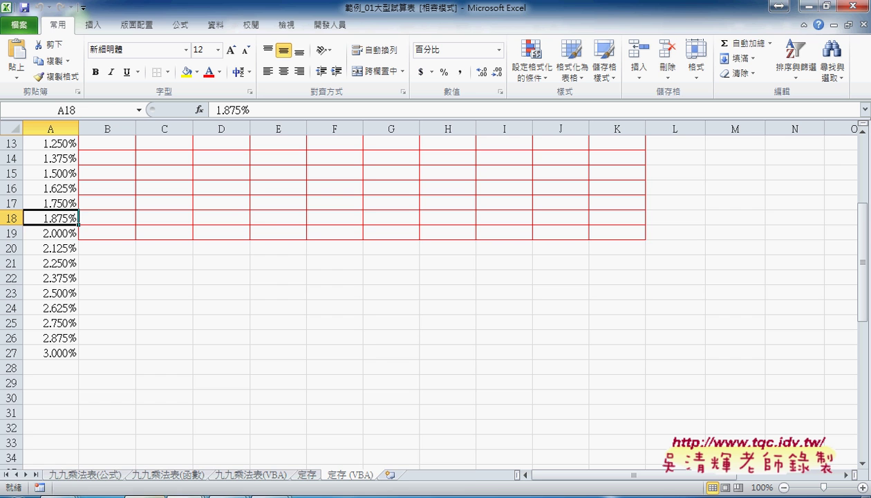
mouse_move(237, 492)
click(346, 435)
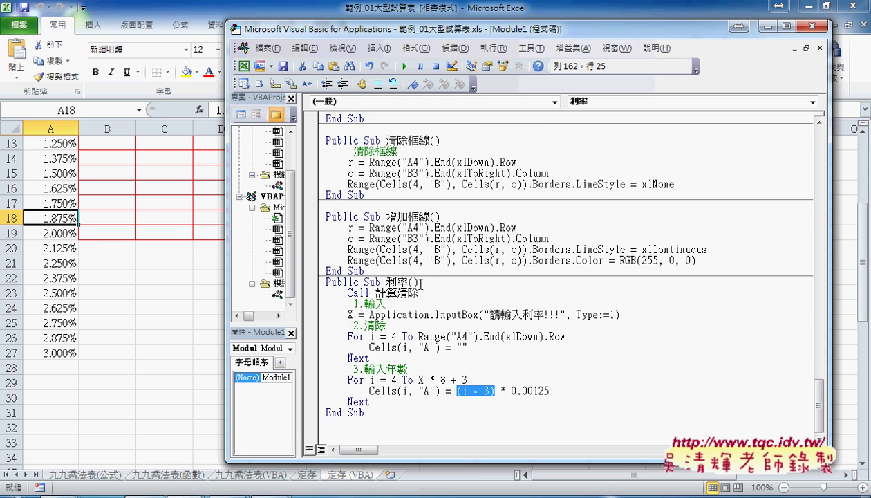
scroll(420, 284, up, 3)
scroll(408, 273, up, 1)
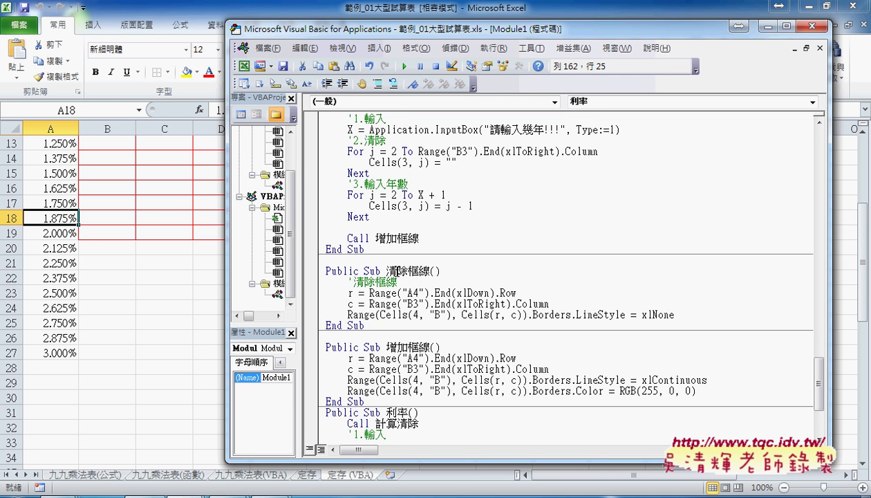
drag(386, 271, 419, 271)
drag(386, 347, 429, 347)
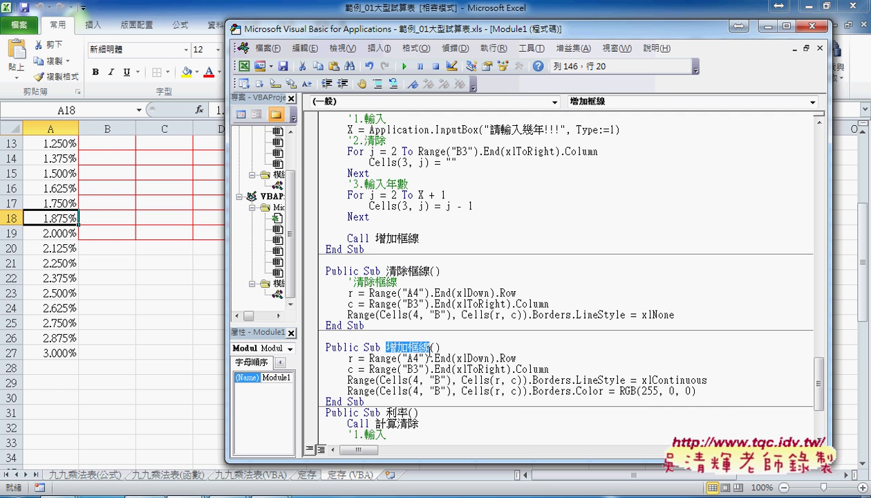
scroll(433, 351, up, 1)
scroll(434, 351, up, 1)
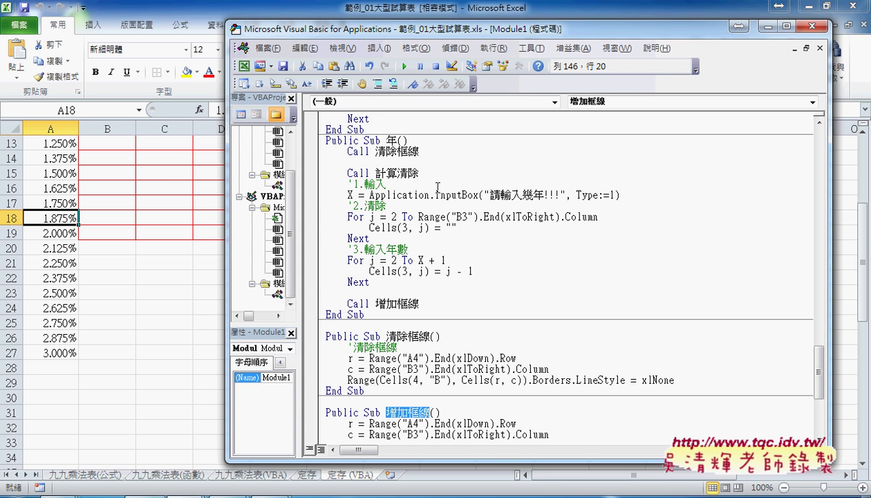
scroll(424, 313, down, 1)
scroll(424, 313, up, 1)
drag(676, 380, 320, 358)
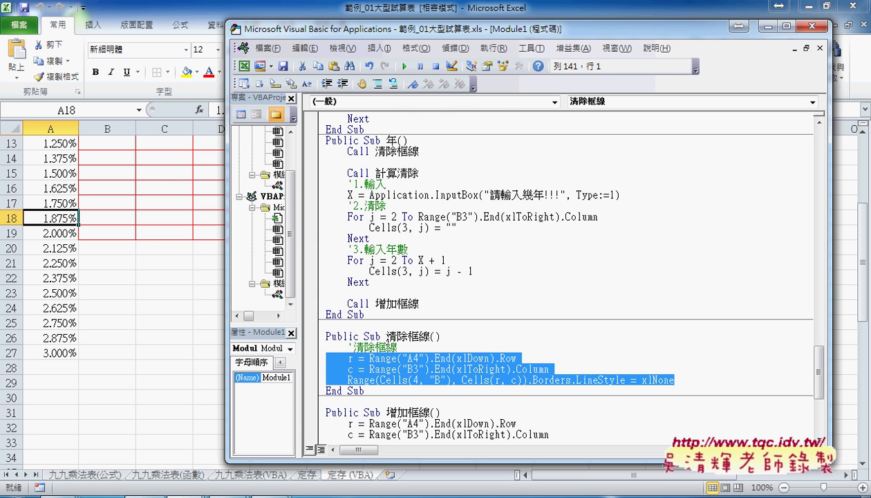
click(378, 48)
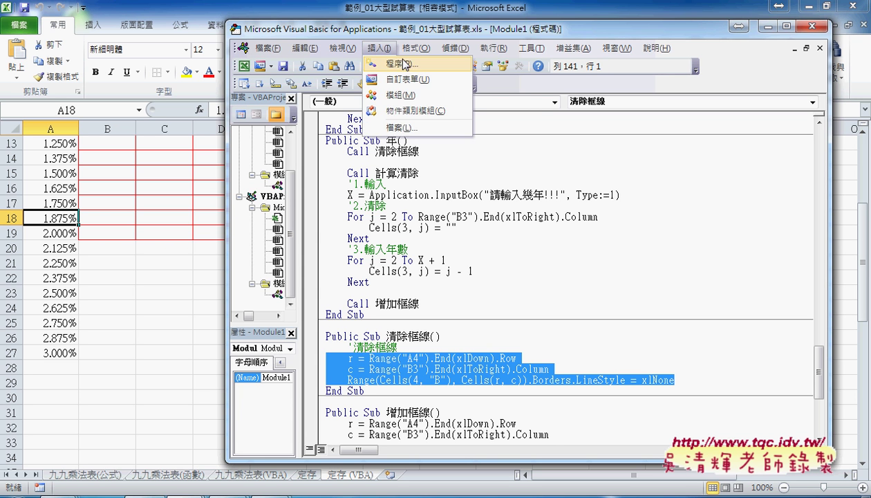
click(408, 63)
drag(430, 108, 582, 134)
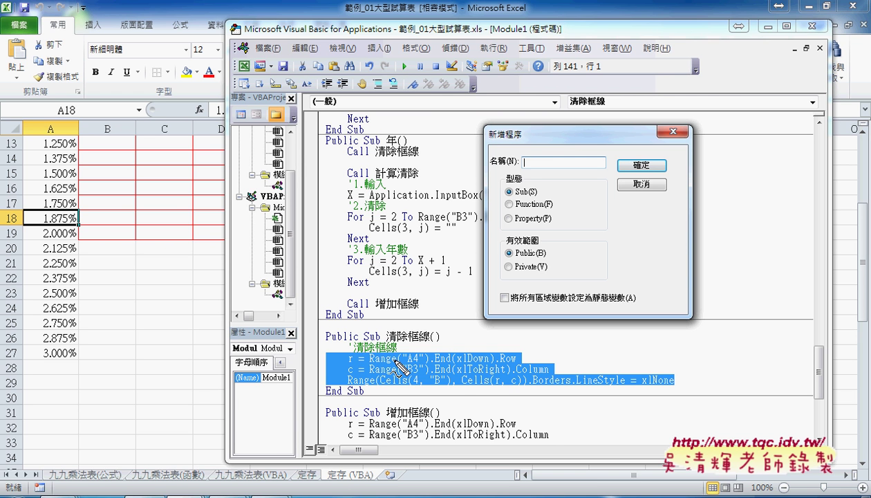
mouse_move(344, 157)
mouse_down()
mouse_move(377, 157)
mouse_move(232, 267)
mouse_move(311, 323)
mouse_up()
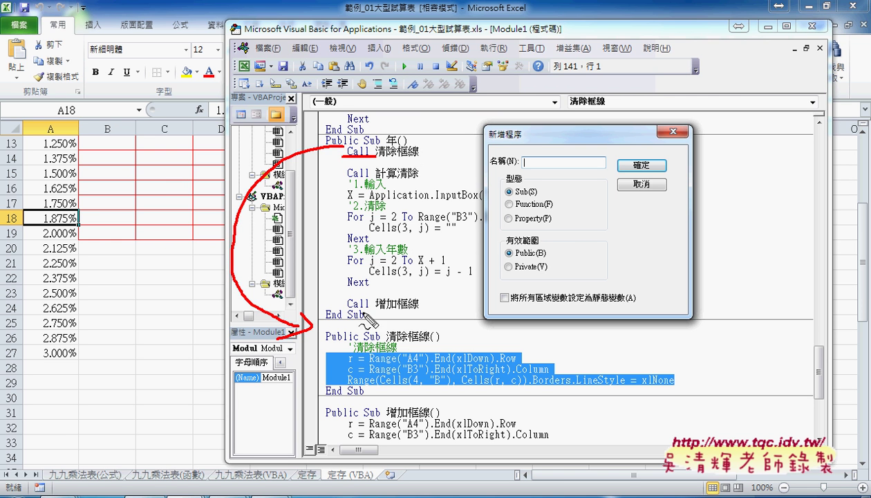
drag(387, 309, 419, 309)
drag(331, 300, 319, 421)
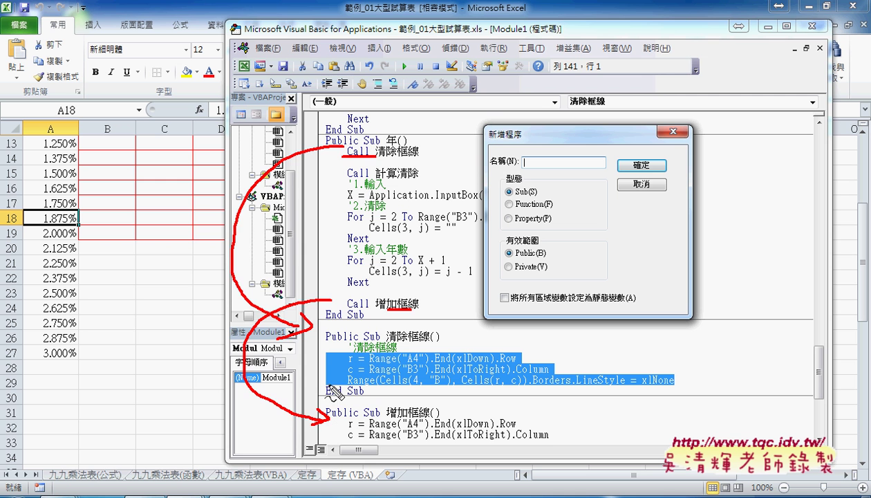
key(Escape)
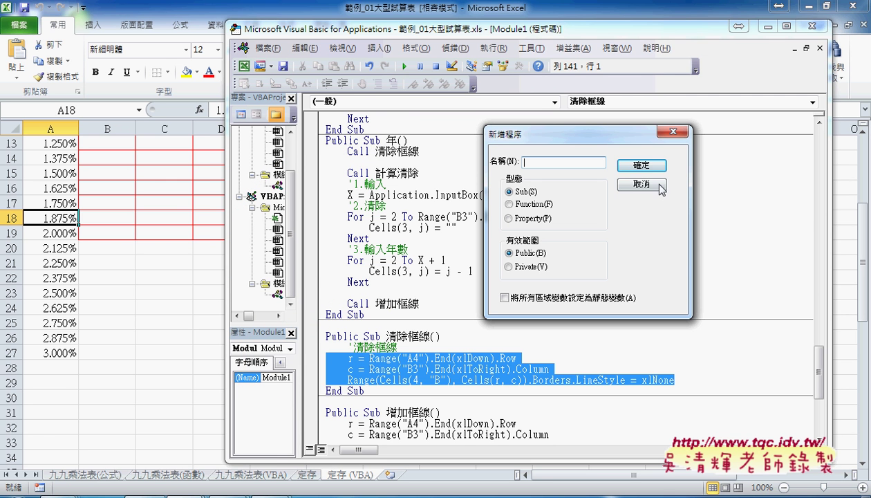
click(653, 186)
scroll(643, 197, down, 4)
scroll(583, 278, down, 2)
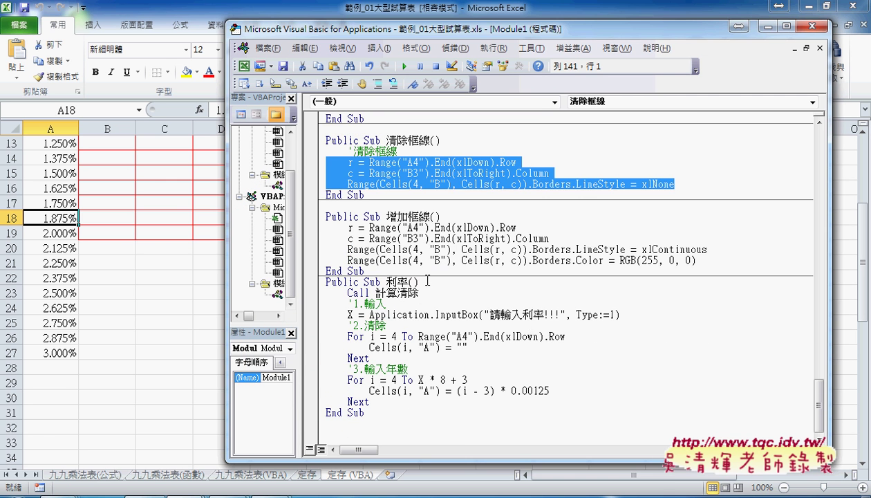
Add a blank line under the 利率 header and copy Call 增加框線 from 年 to after the 利率 loop
click(428, 276)
key(Return)
scroll(434, 185, up, 2)
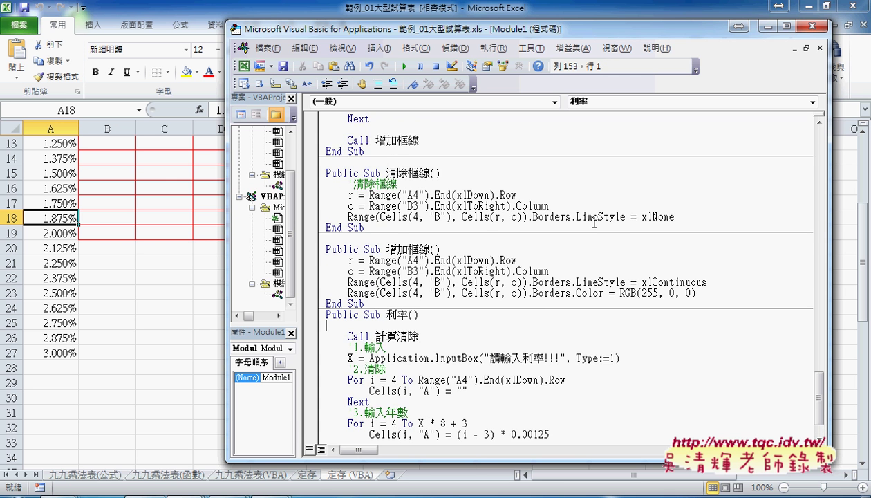
drag(419, 173, 348, 173)
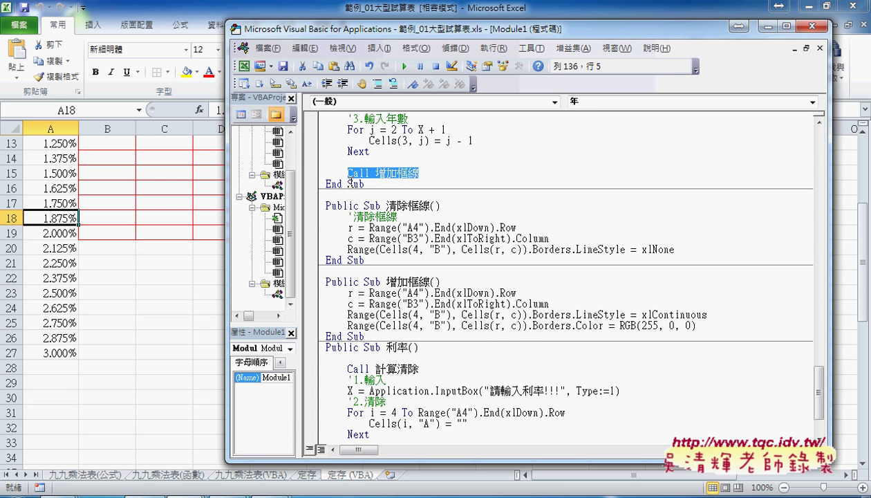
key(ctrl+c)
scroll(437, 378, down, 2)
click(386, 401)
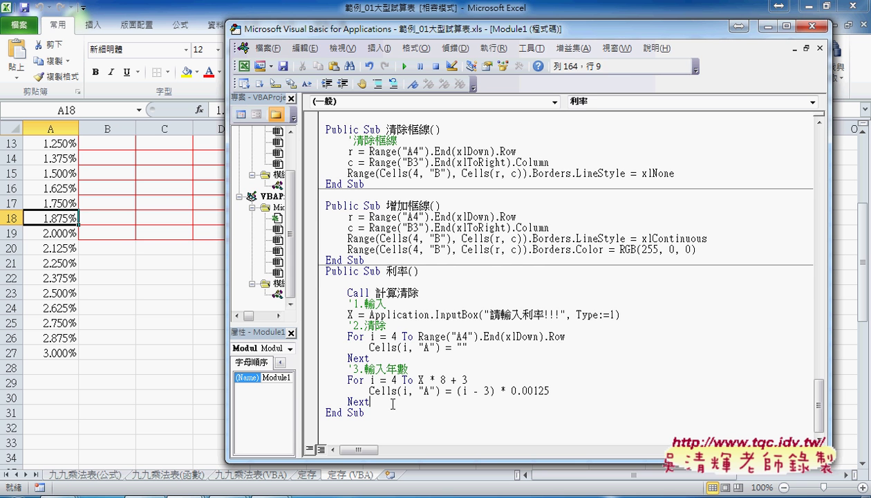
key(Return)
key(ctrl+v)
Copy Call 清除框線 from 年 and paste it, indented, at the start of 利率
scroll(392, 403, up, 2)
scroll(392, 403, up, 4)
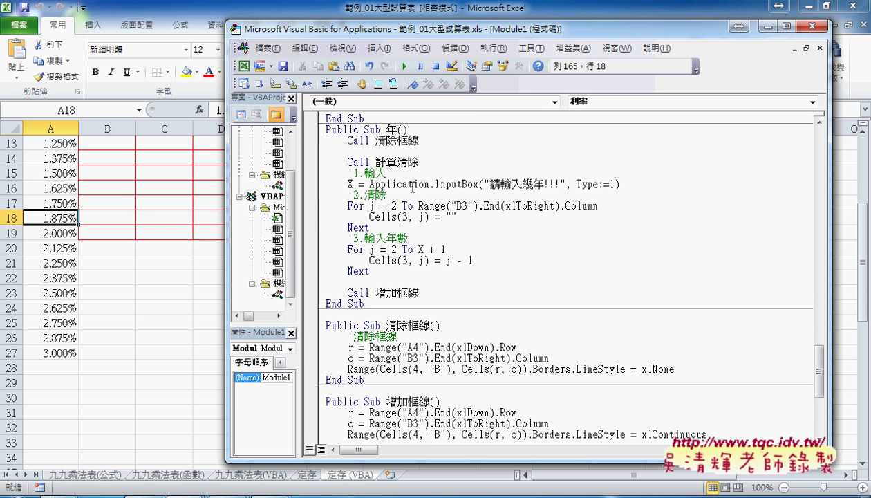
drag(418, 141, 348, 142)
scroll(421, 294, down, 3)
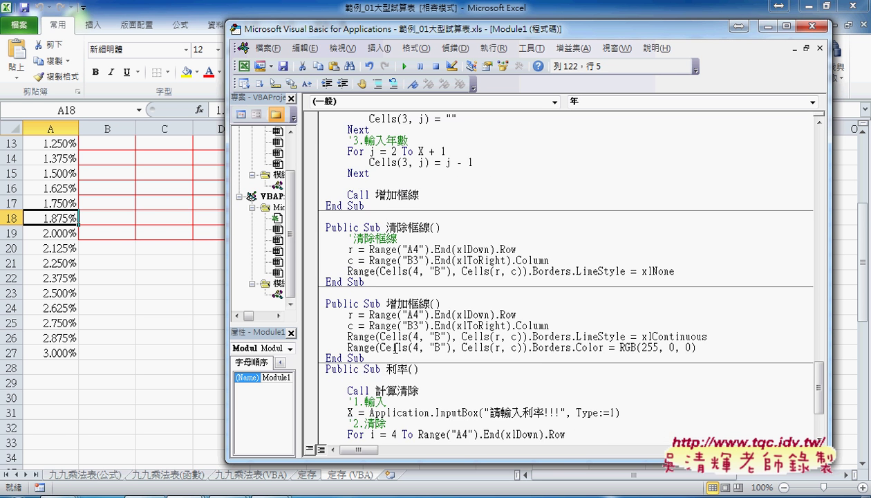
scroll(420, 294, down, 3)
click(414, 281)
key(ctrl+v)
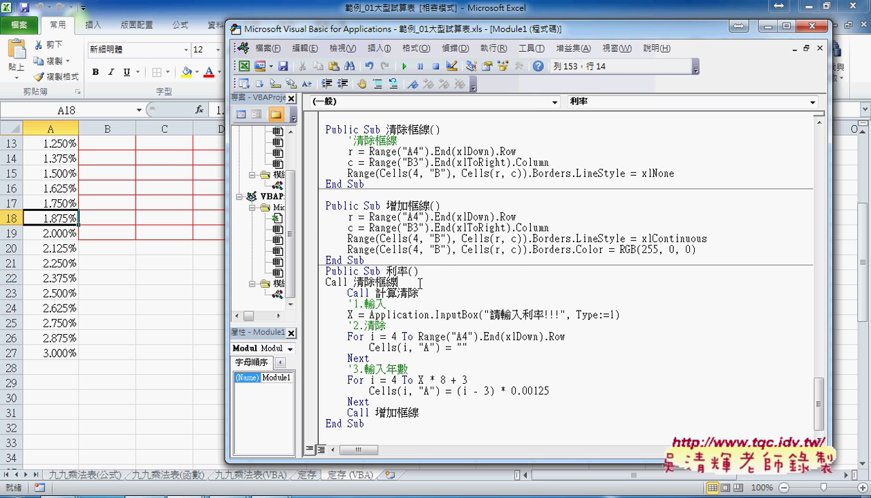
click(323, 277)
key(Tab)
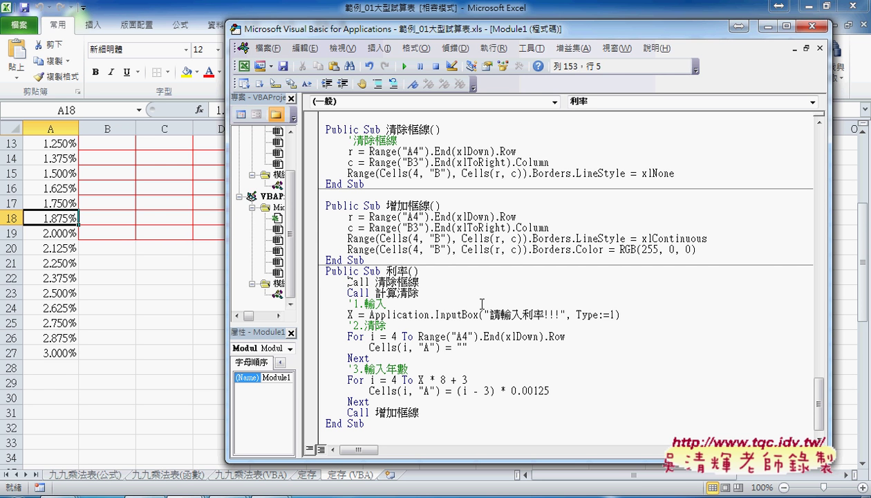
key(Return)
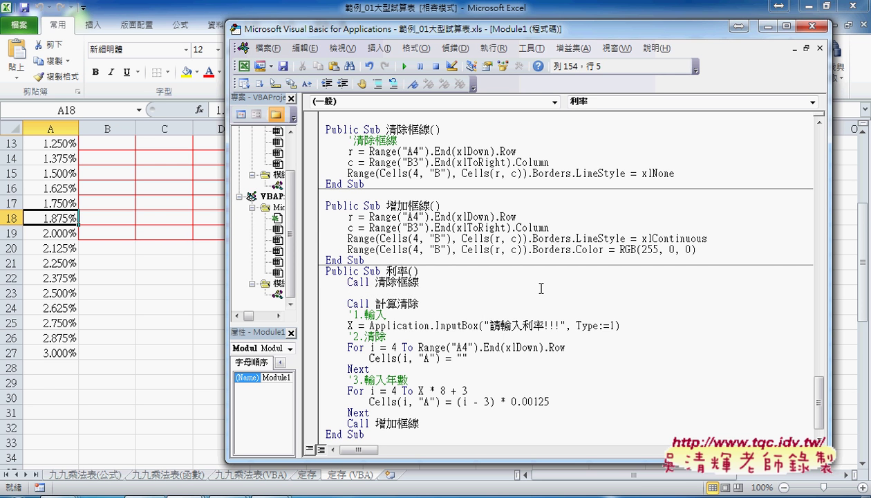
scroll(480, 284, up, 2)
scroll(481, 283, up, 2)
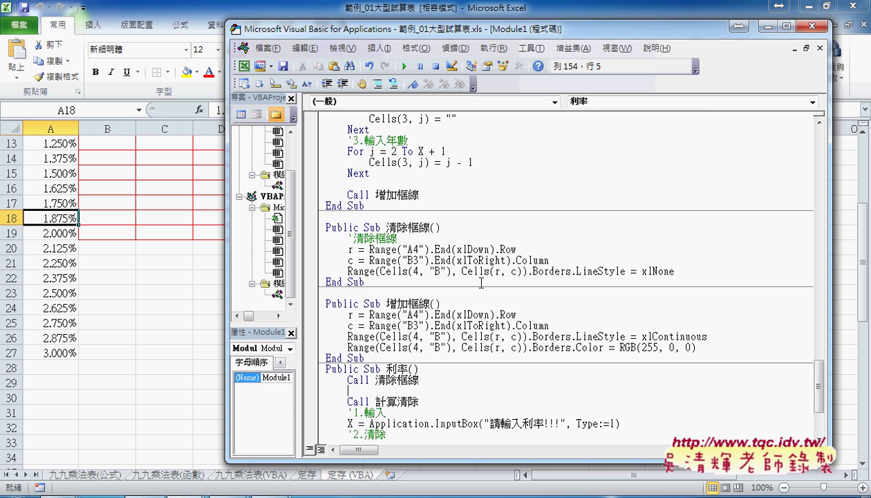
scroll(456, 263, down, 5)
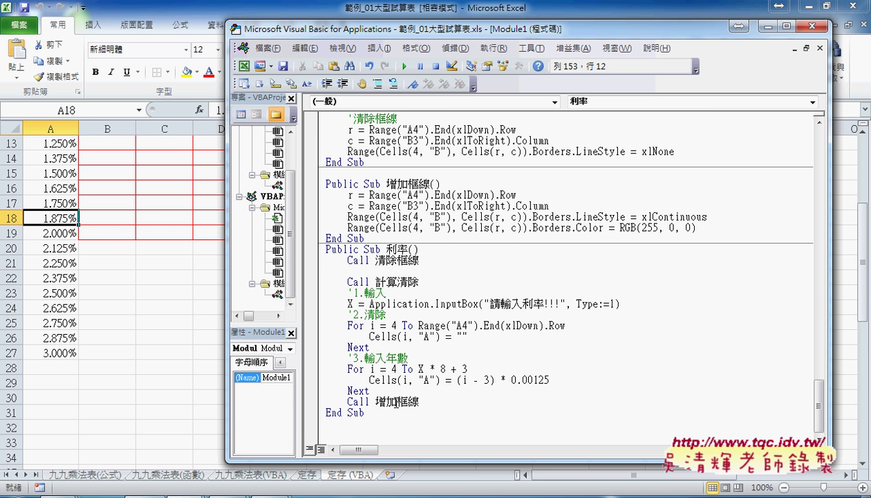
click(396, 401)
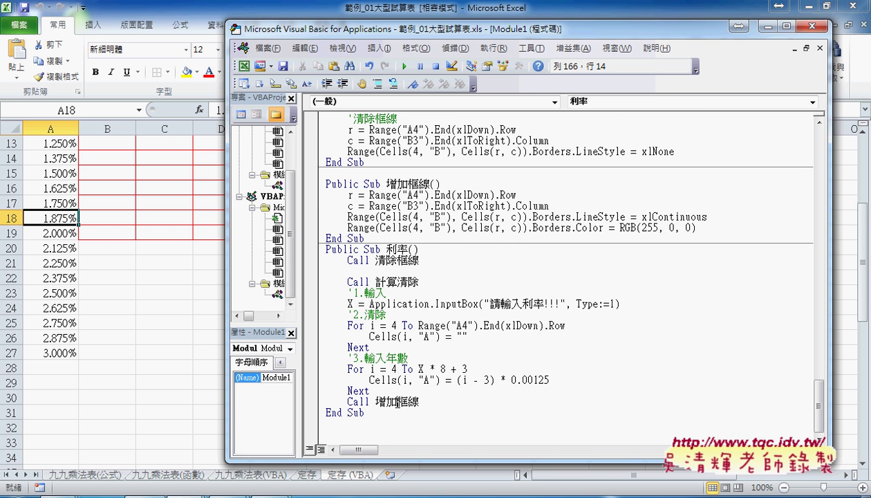
Run 利率 from the editor with input 2 and view the refilled, red-bordered sheet in Excel
click(405, 67)
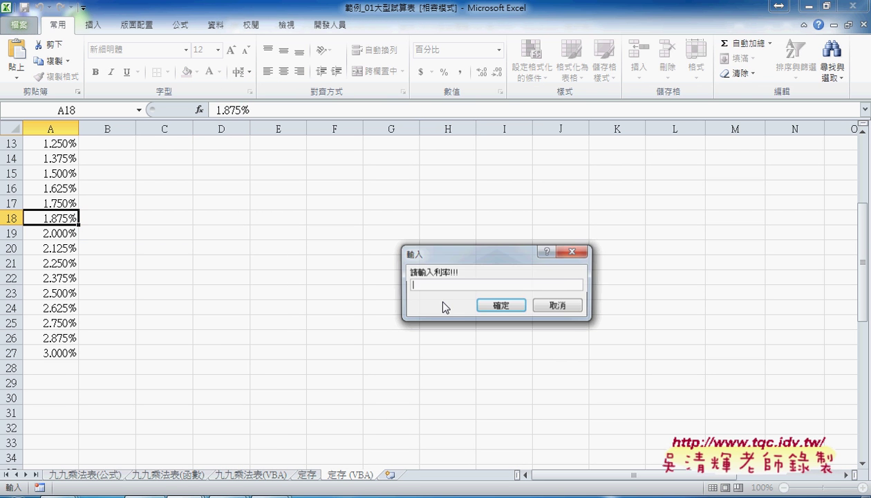
text(2)
click(502, 308)
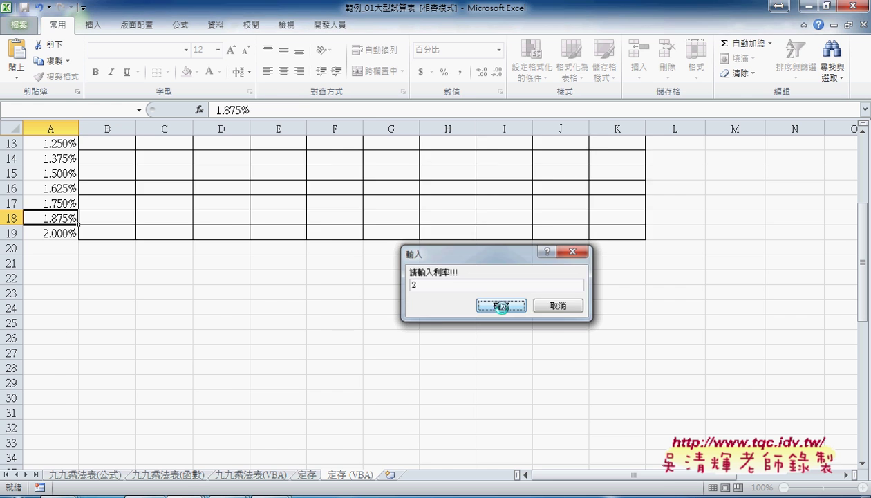
click(178, 218)
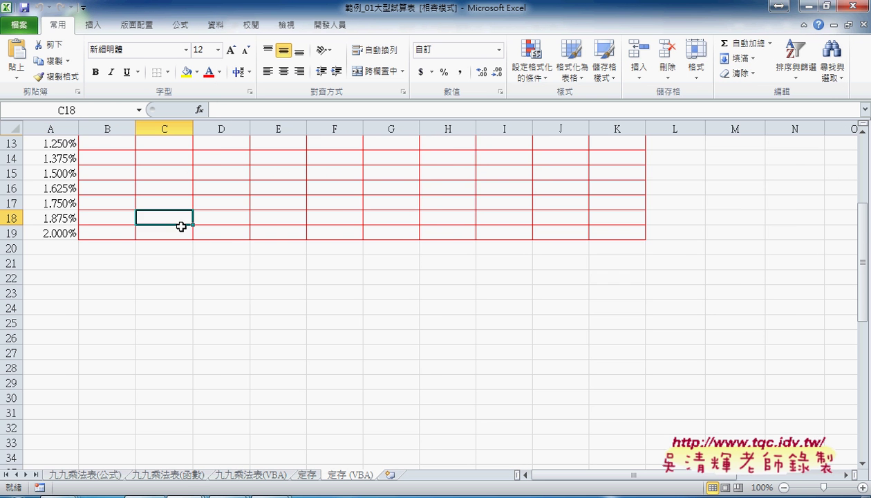
scroll(221, 231, up, 4)
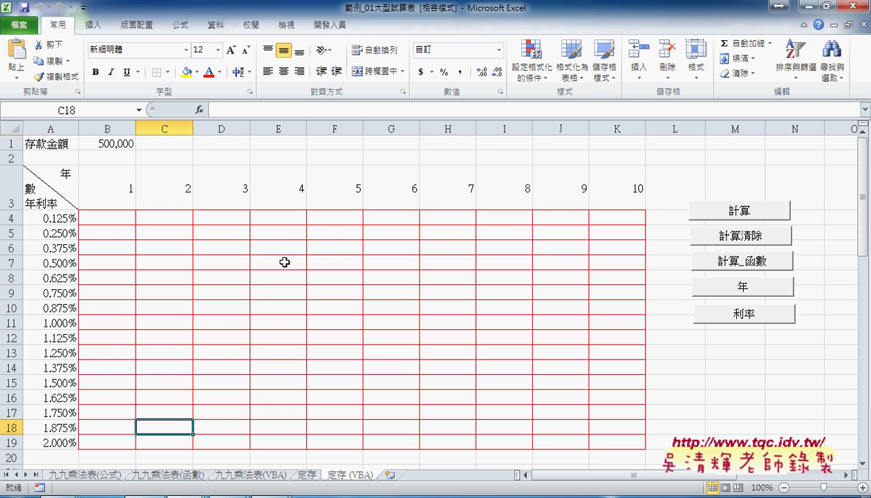